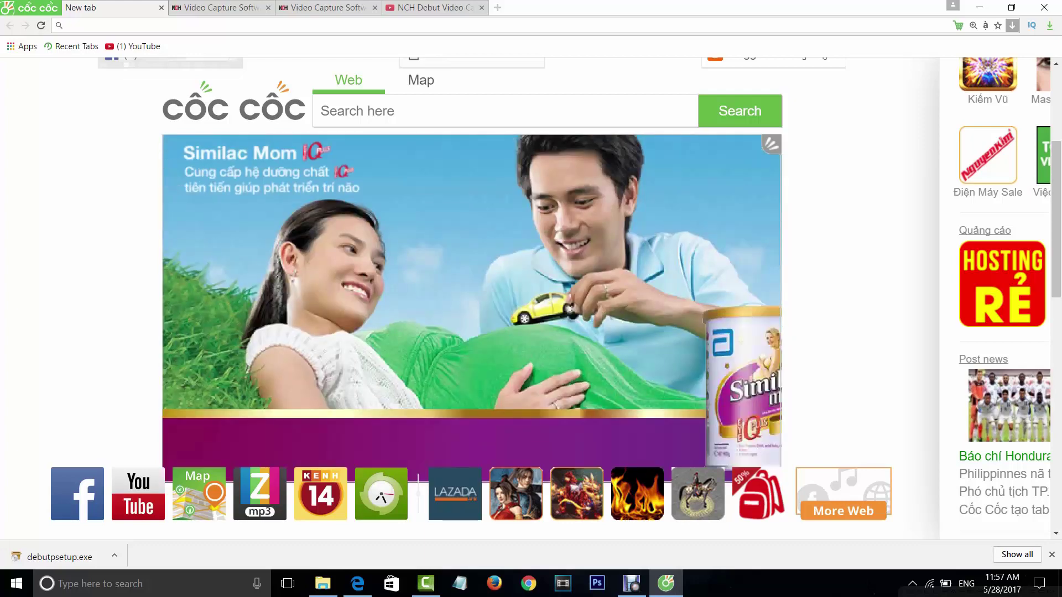
pyautogui.scroll(-2, 1001, 299)
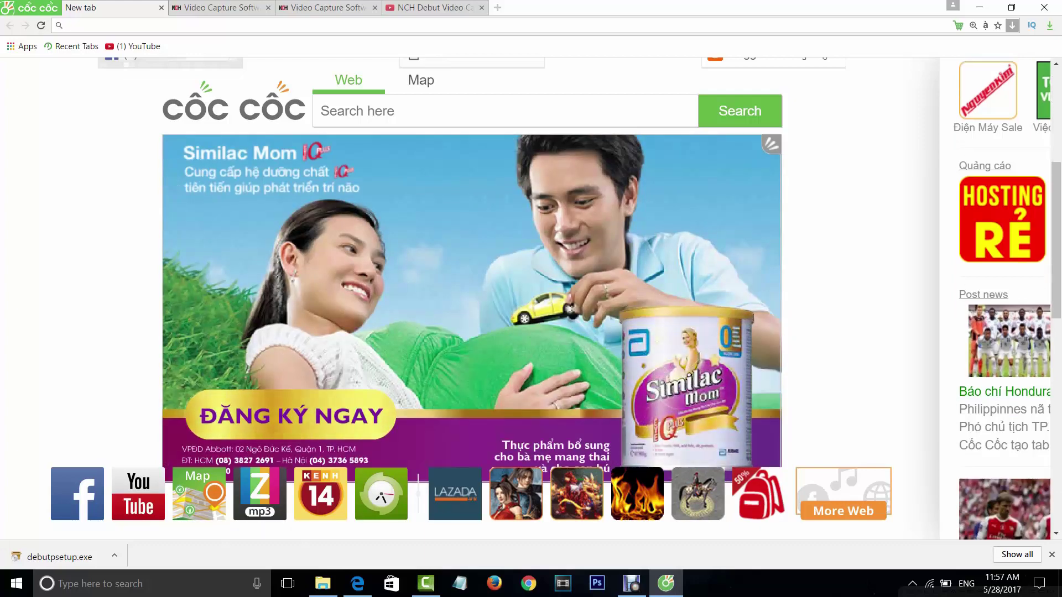
pyautogui.scroll(1, 531, 299)
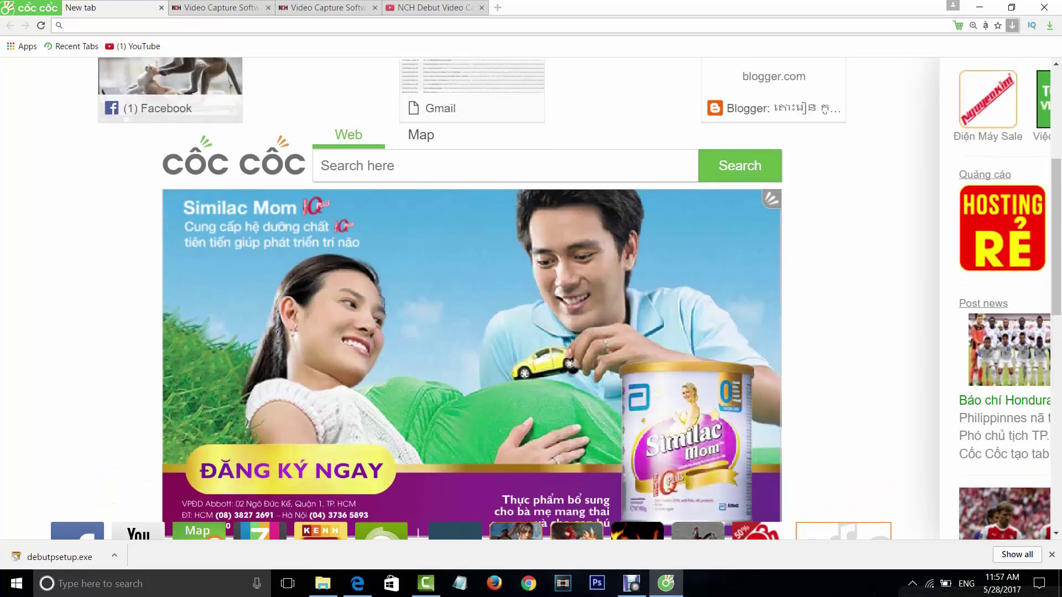
pyautogui.scroll(-1, 531, 299)
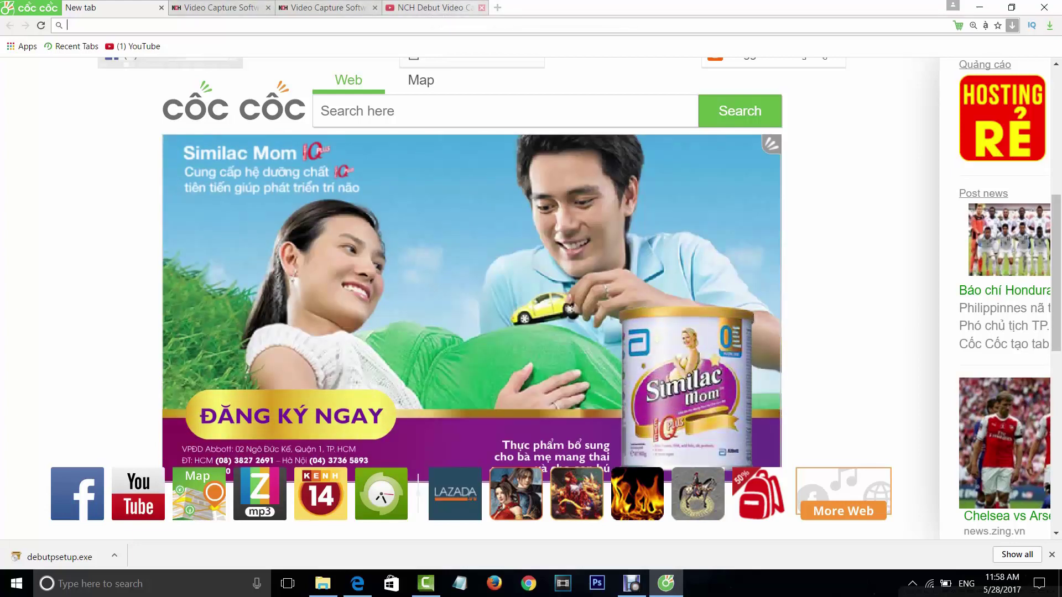
# Step: Close the YouTube tab about NCH Debut and bring up the open NCH Software pages for Debut Video Capture Software
pyautogui.click(481, 8)
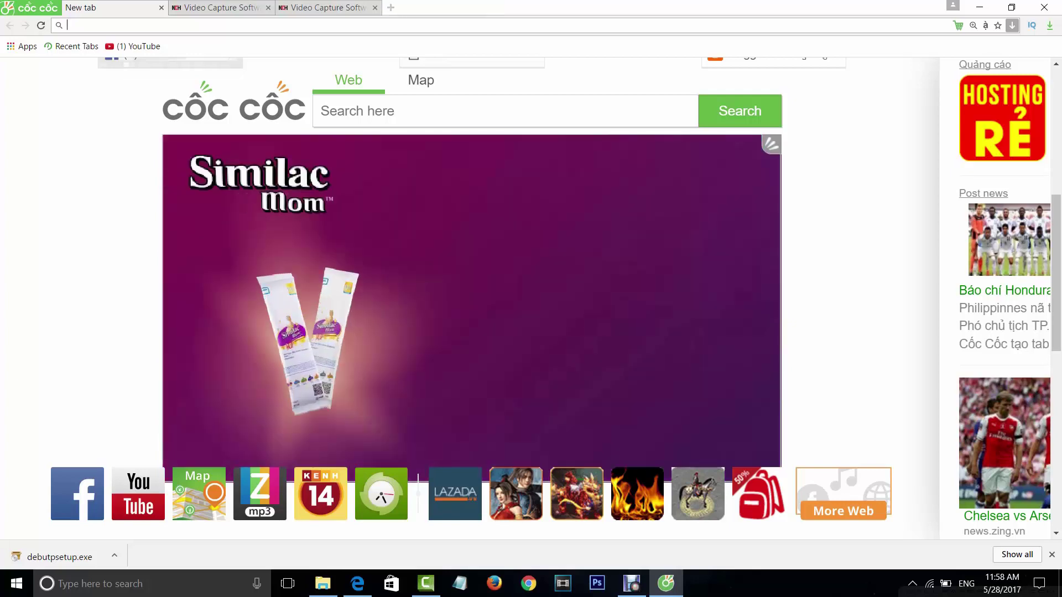
pyautogui.hotkey('ctrl', 'shift', 'Tab')
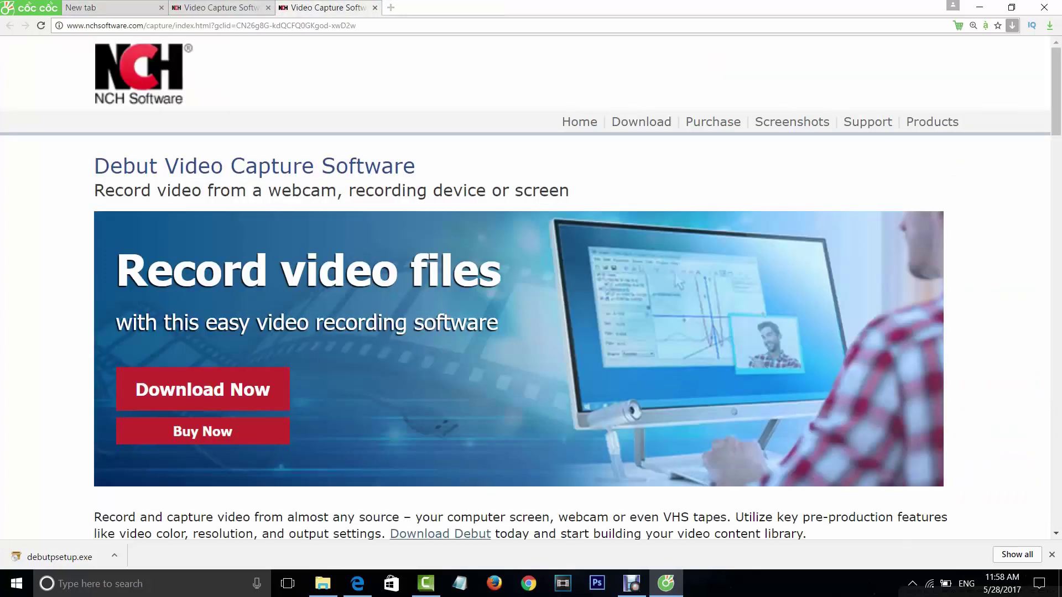
pyautogui.hotkey('ctrl', 'shift', 'Tab')
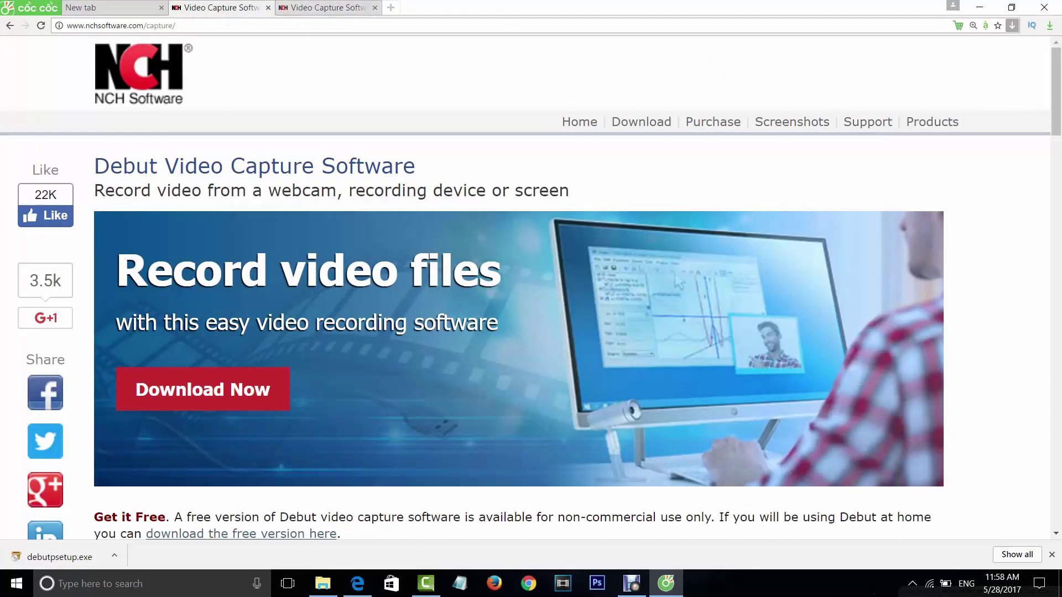
# Step: Search the web for "debut video capture software" in a new browser tab
pyautogui.hotkey('ctrl', 't')
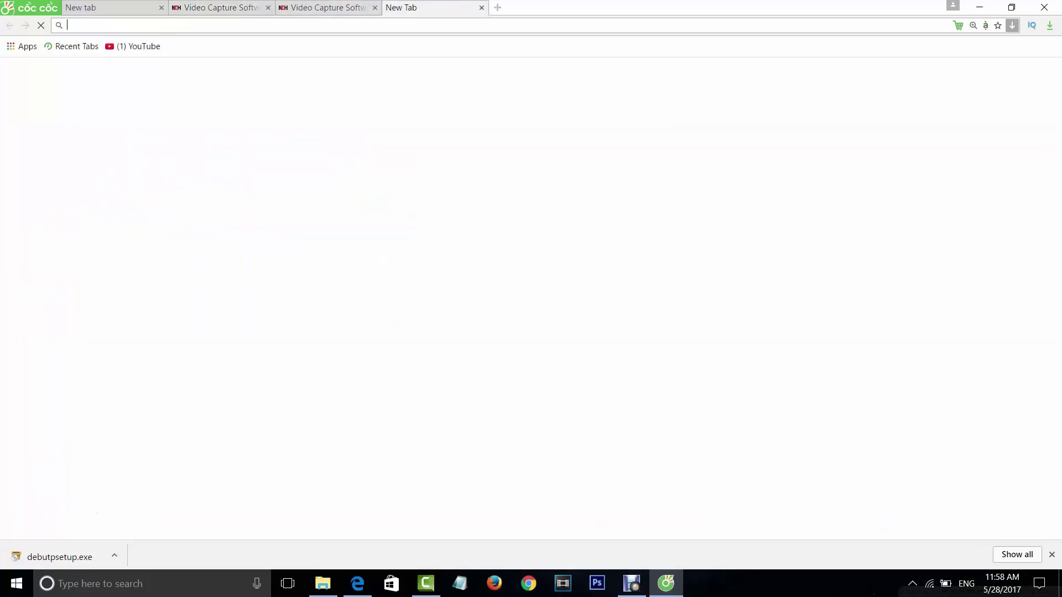
pyautogui.write('vi')
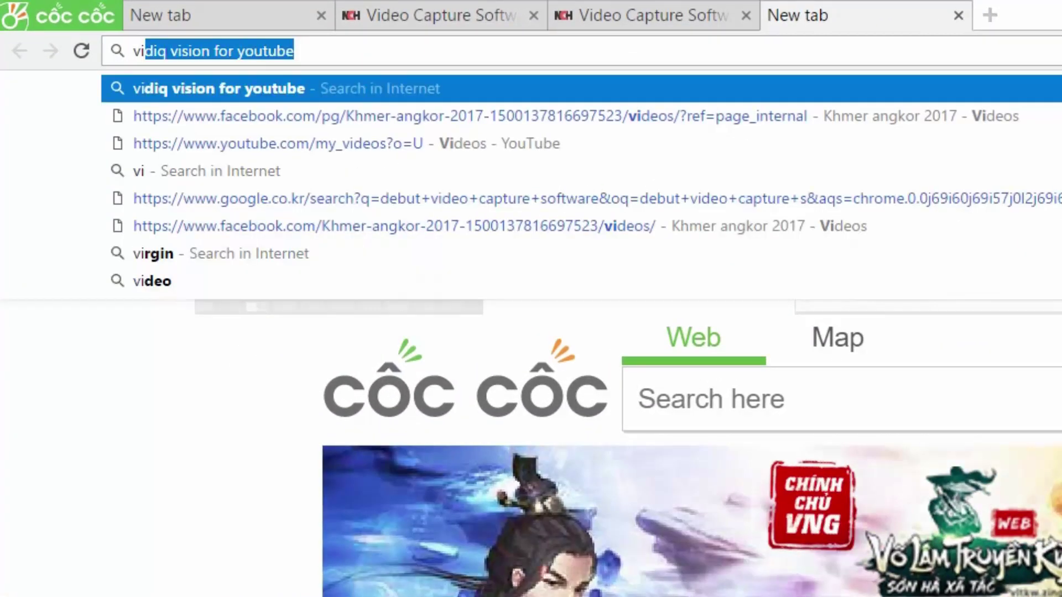
pyautogui.press('BackSpace')
pyautogui.press('BackSpace')
pyautogui.press('BackSpace')
pyautogui.write('deb')
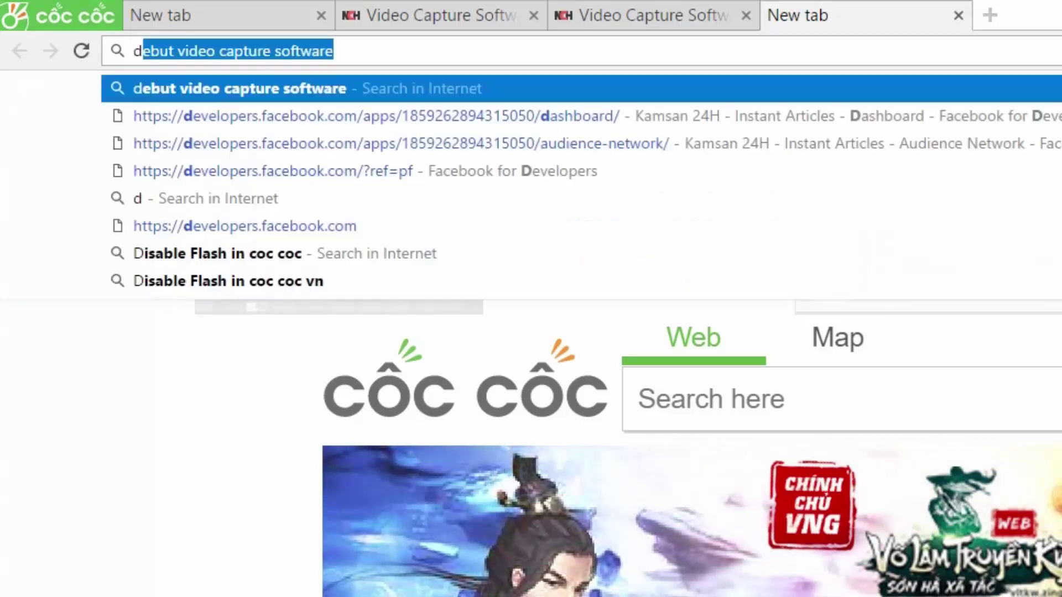
pyautogui.write('ut')
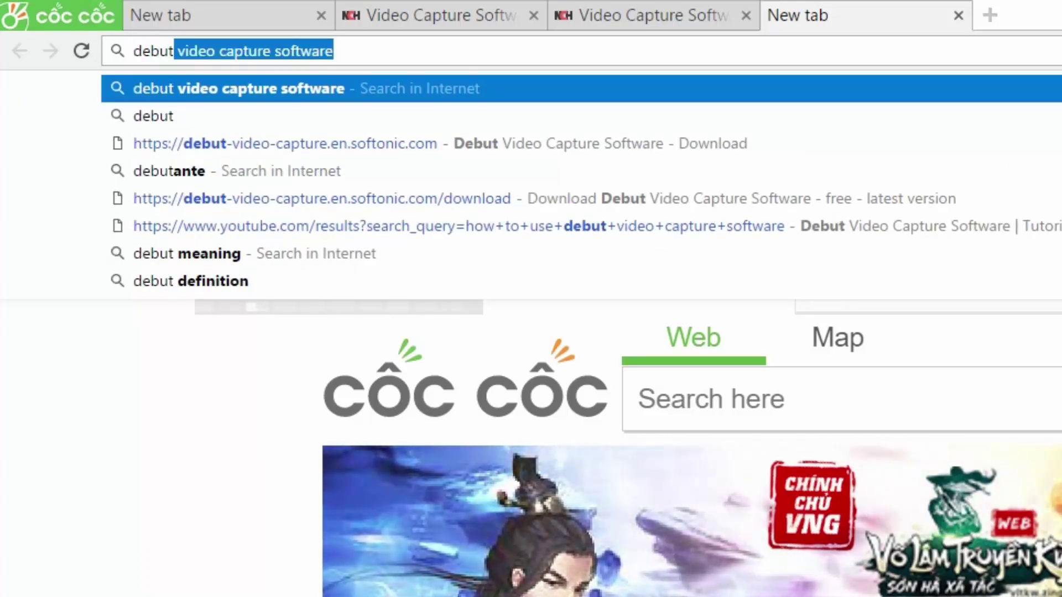
pyautogui.press('Return')
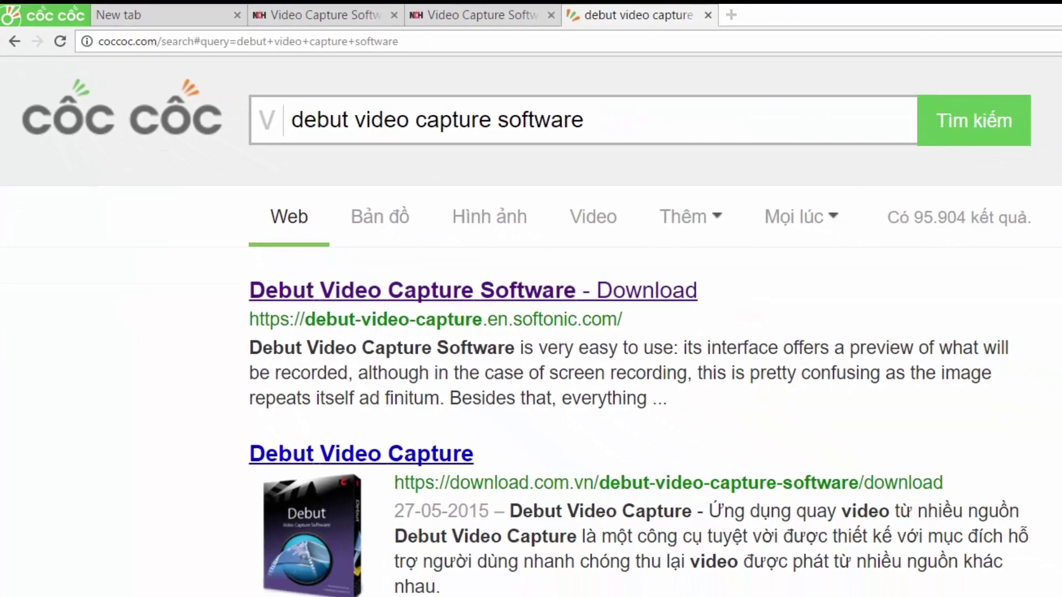
# Step: Look through the search results for download pages offering Debut Video Capture Software
pyautogui.scroll(-2, 531, 332)
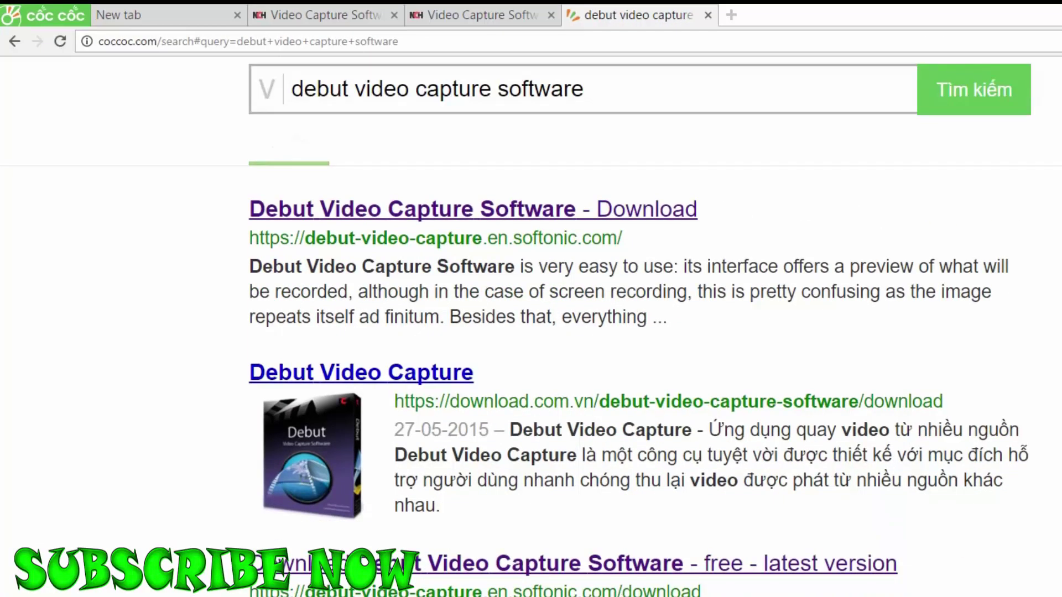
pyautogui.scroll(-2, 531, 332)
pyautogui.scroll(4, 531, 332)
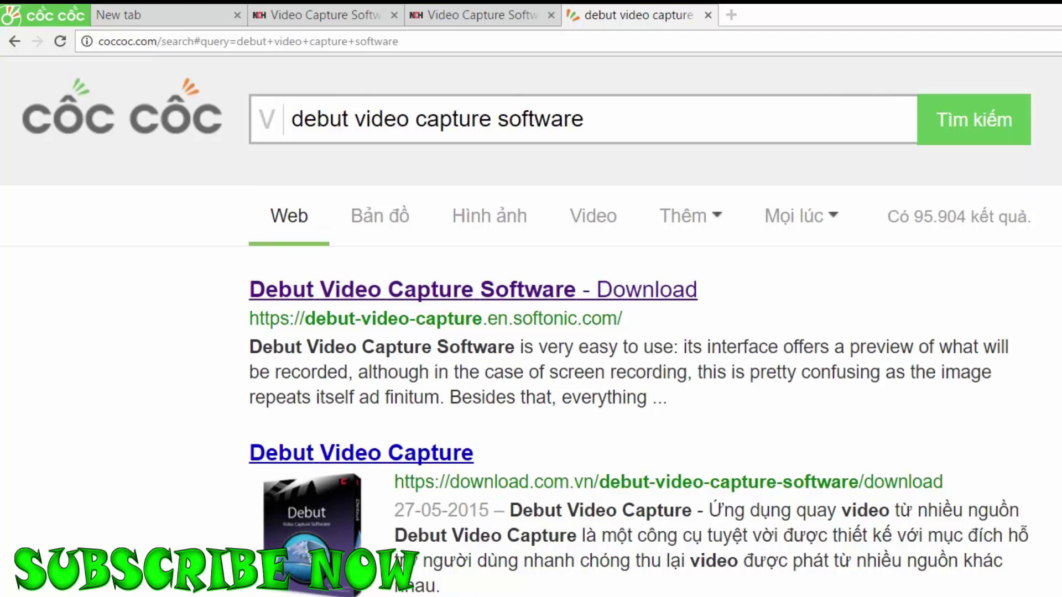
pyautogui.scroll(-4, 531, 332)
pyautogui.scroll(3, 531, 332)
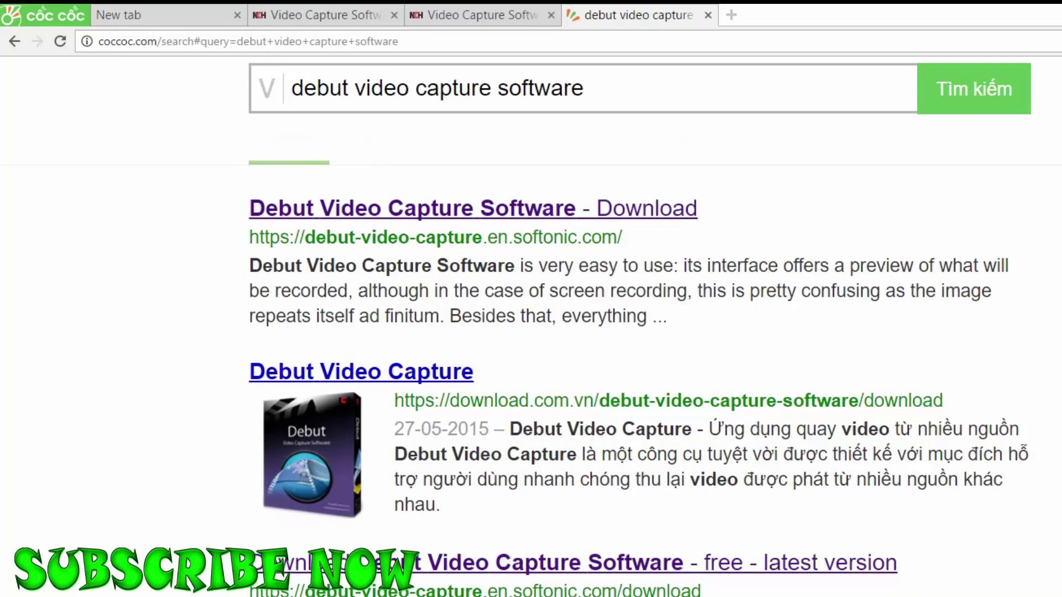
pyautogui.scroll(1, 531, 332)
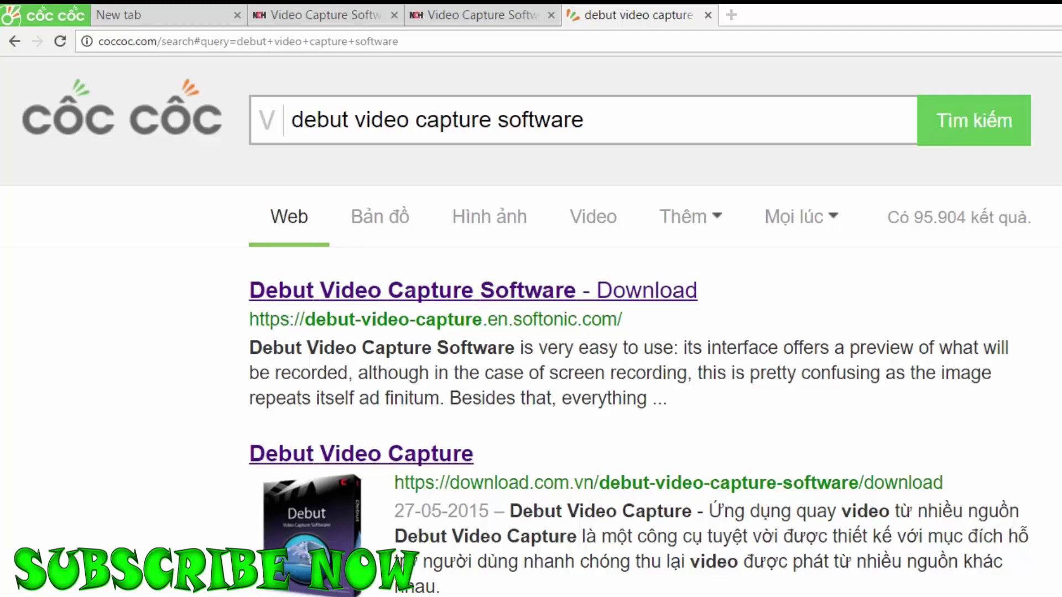
pyautogui.scroll(-2, 531, 332)
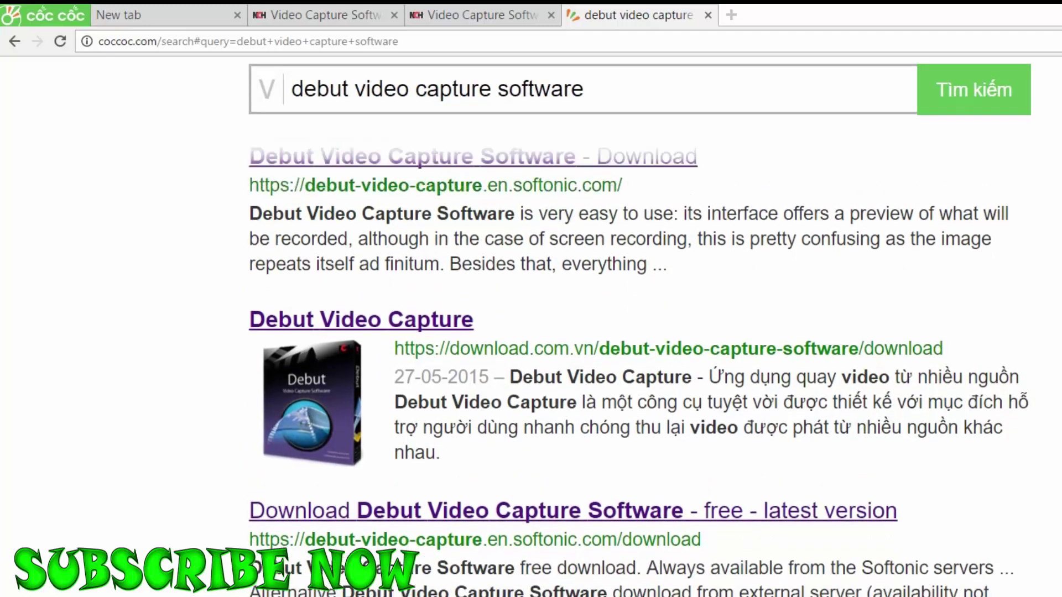
pyautogui.scroll(2, 531, 332)
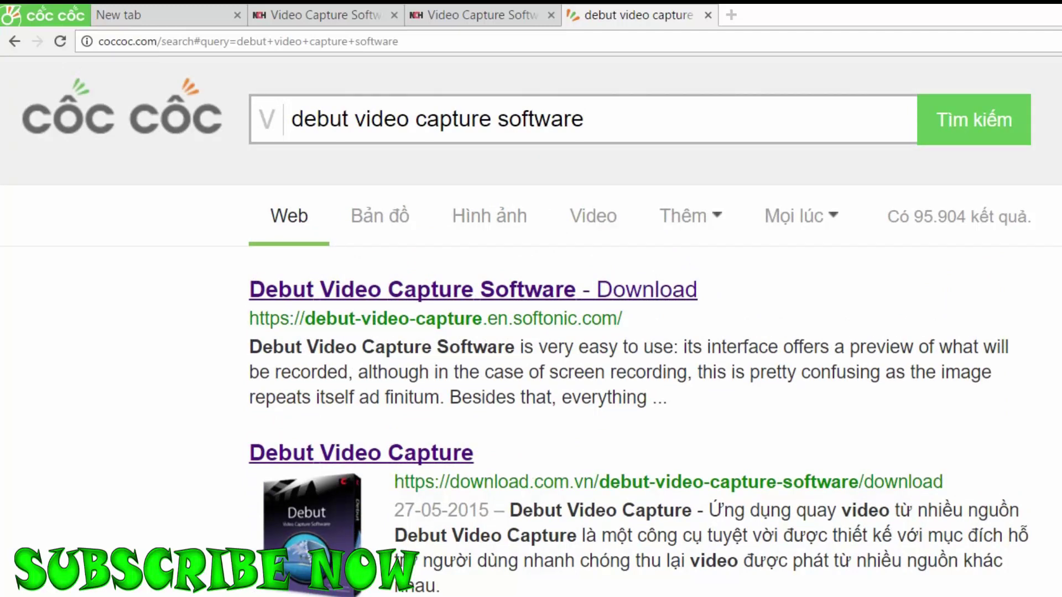
pyautogui.scroll(-2, 532, 332)
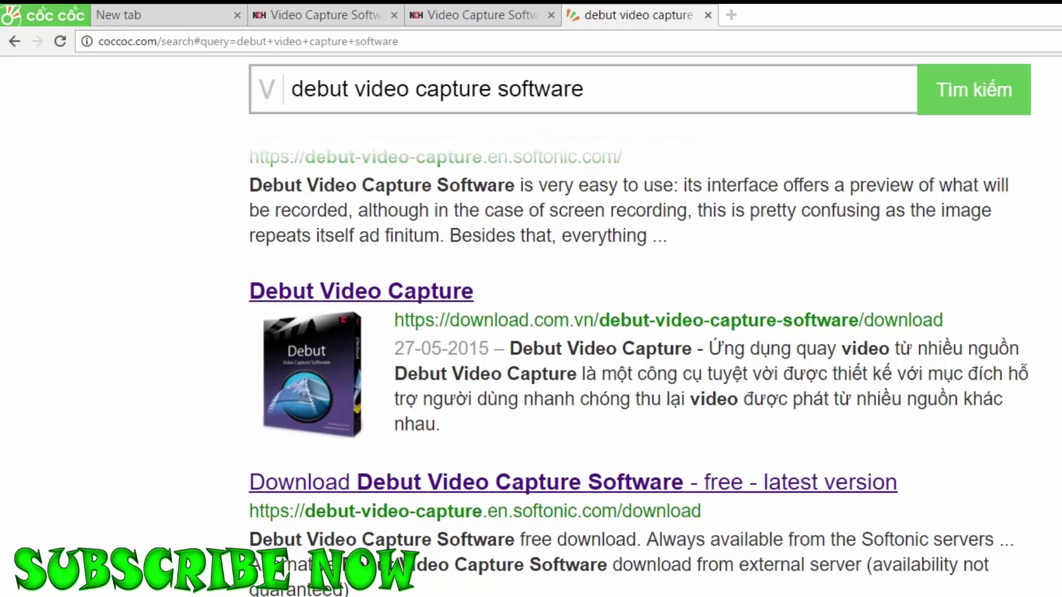
# Step: Open the Softonic page for Debut Video Capture Software from the results and look over its free download offer
pyautogui.click(573, 482)
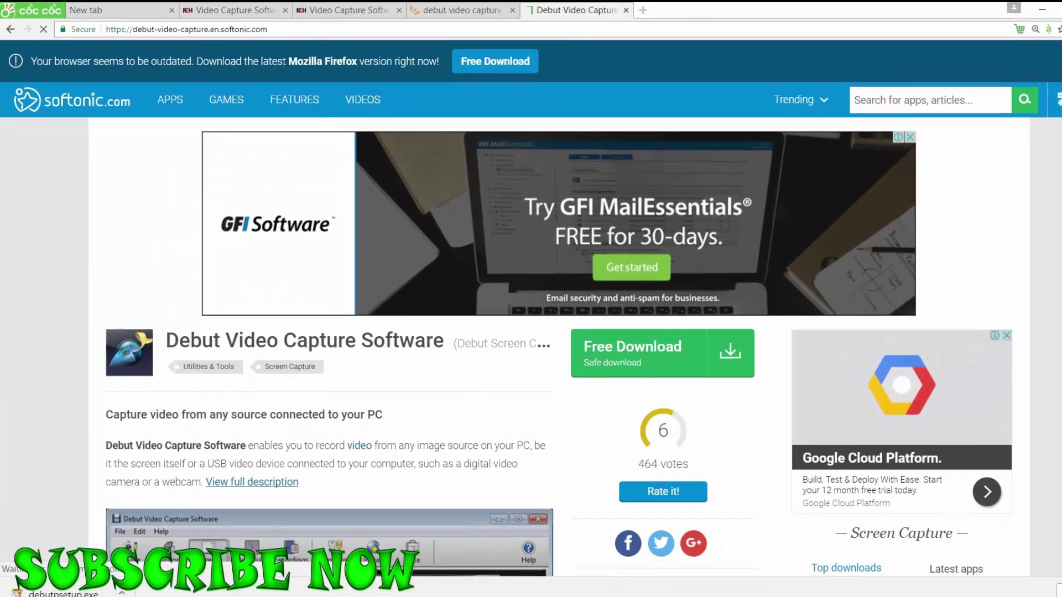
pyautogui.scroll(-2, 531, 288)
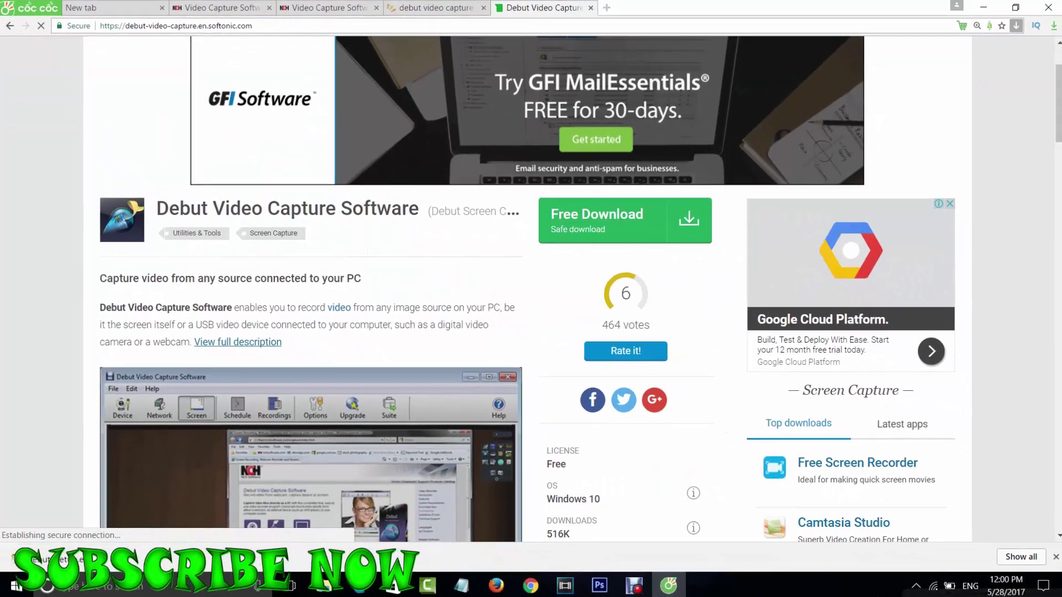
pyautogui.scroll(-2, 625, 276)
pyautogui.scroll(3, 625, 277)
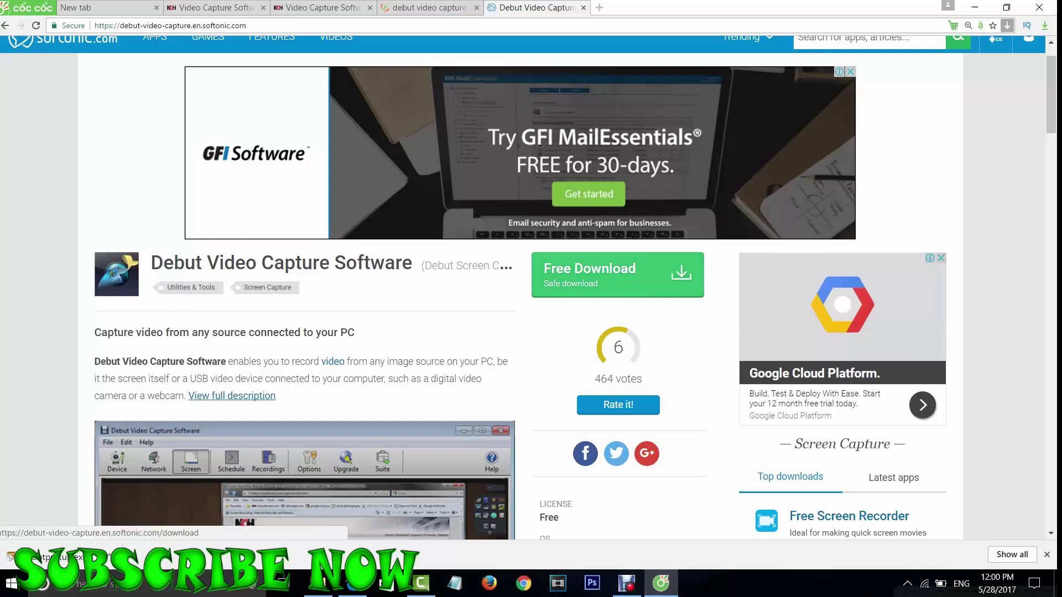
pyautogui.scroll(-1, 617, 275)
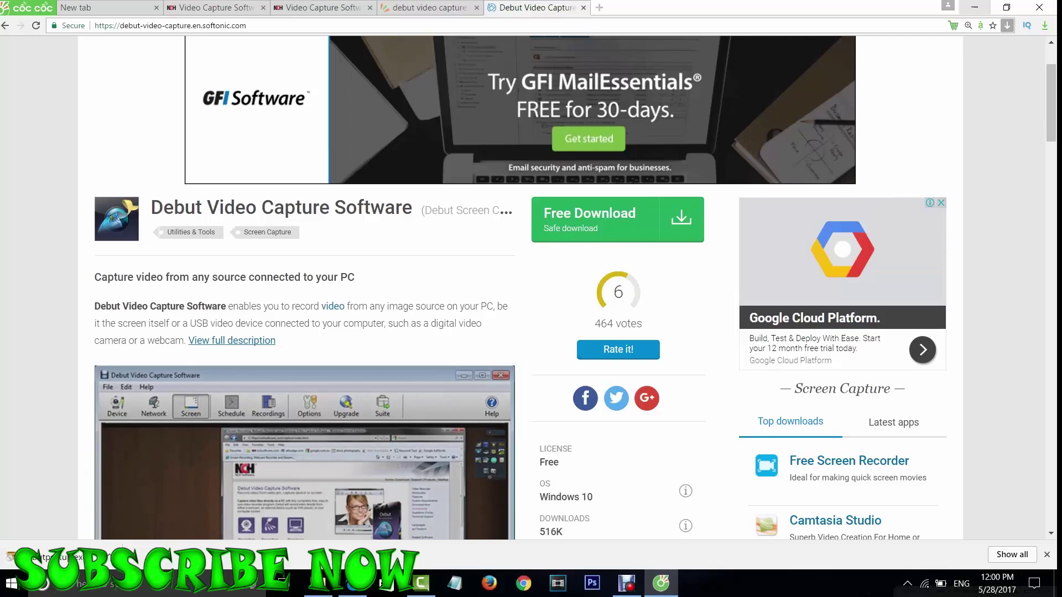
# Step: Minimize the browser, open NCH Suite from the desktop to look over its video programs, and close it
pyautogui.click(975, 7)
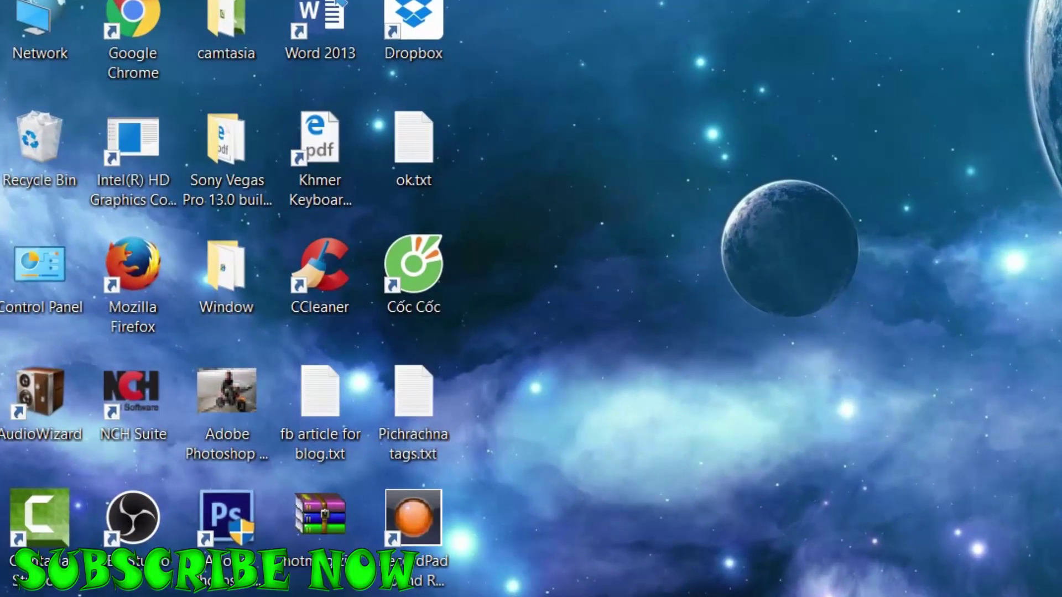
pyautogui.doubleClick(132, 392)
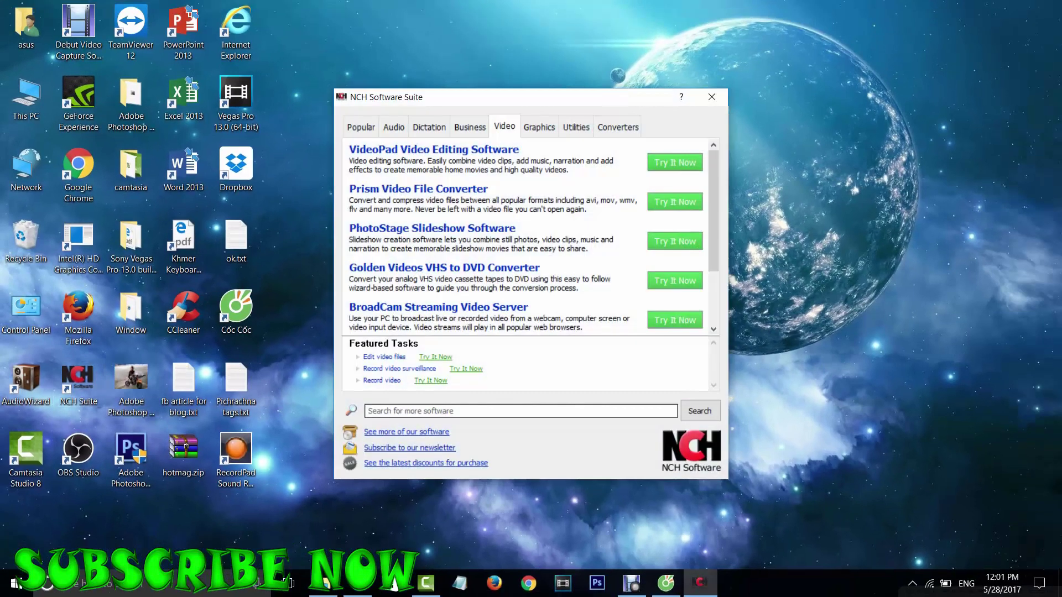
pyautogui.scroll(-1, 526, 235)
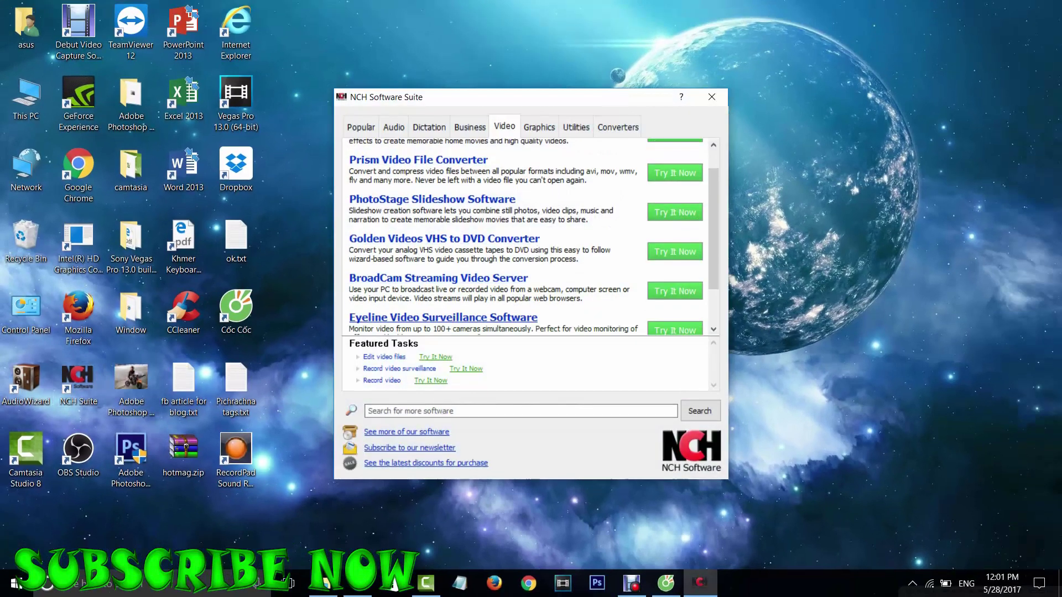
pyautogui.scroll(1, 479, 268)
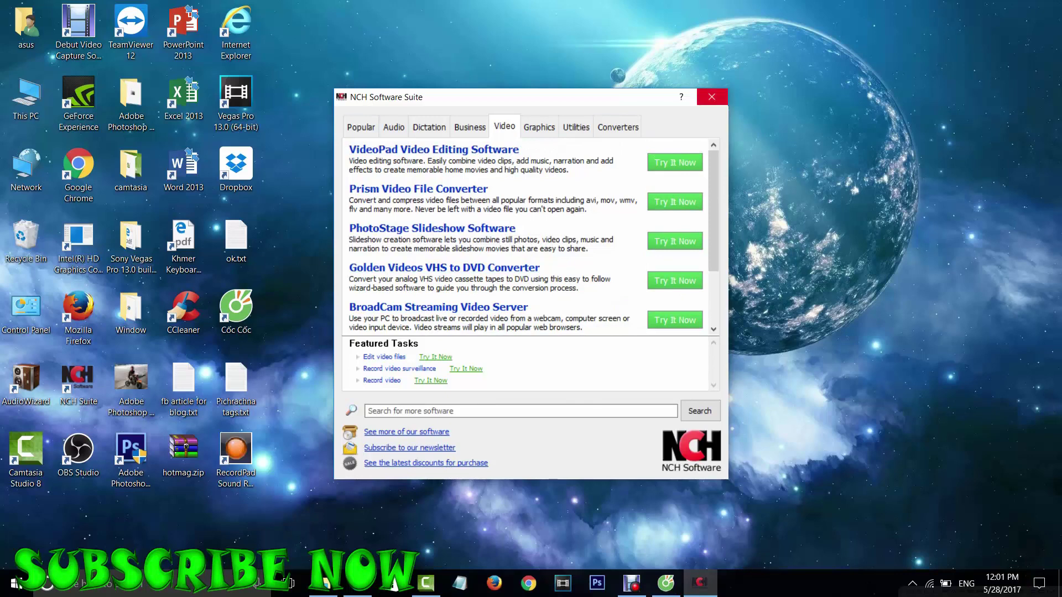
pyautogui.click(711, 97)
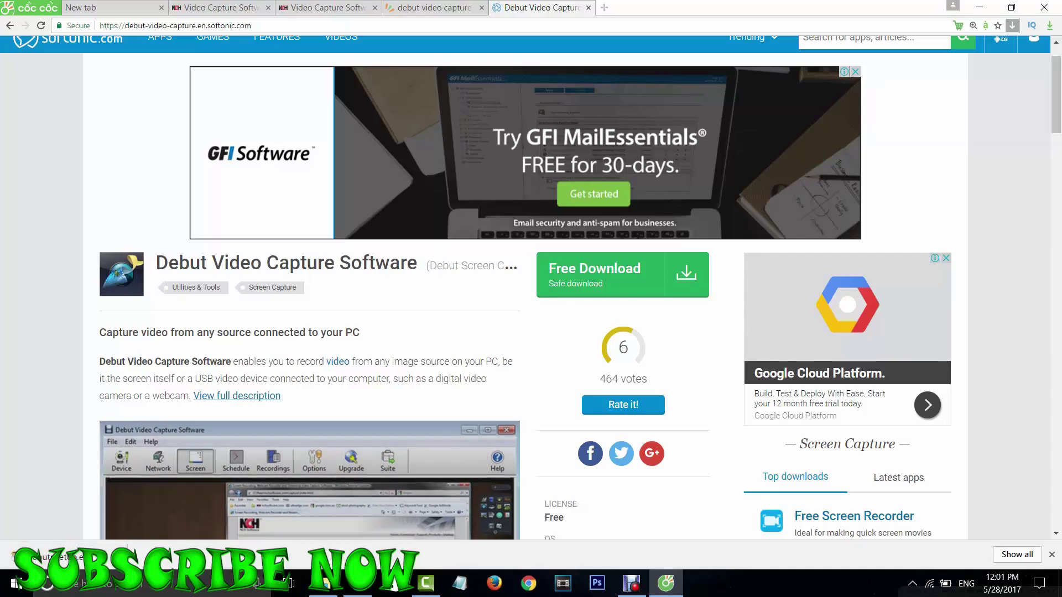
# Step: Minimize the browser, move the Debut installer window aside and look through the Downloads folder behind it
pyautogui.click(356, 584)
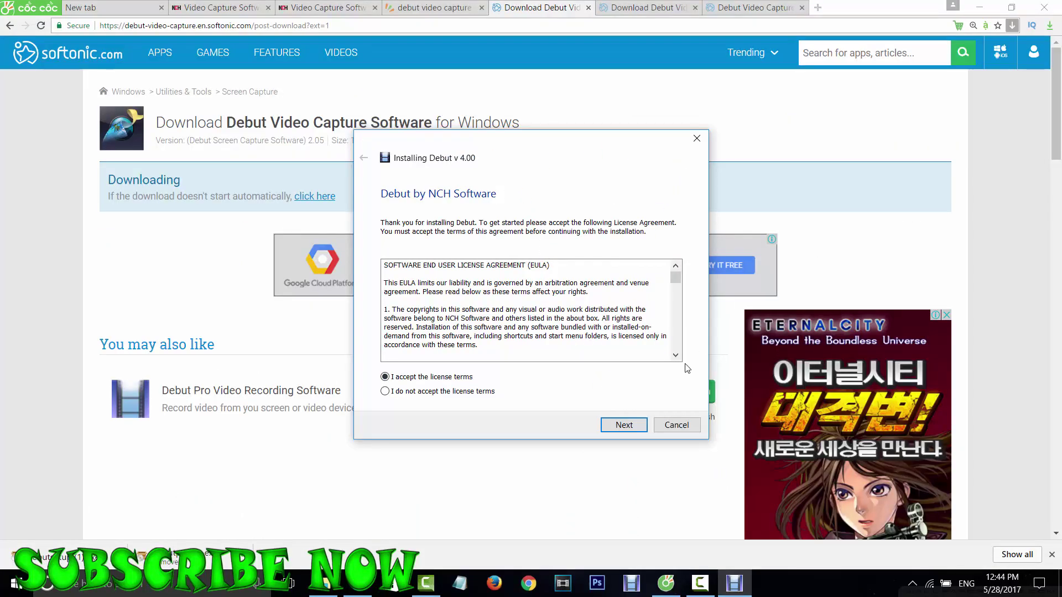
pyautogui.click(979, 8)
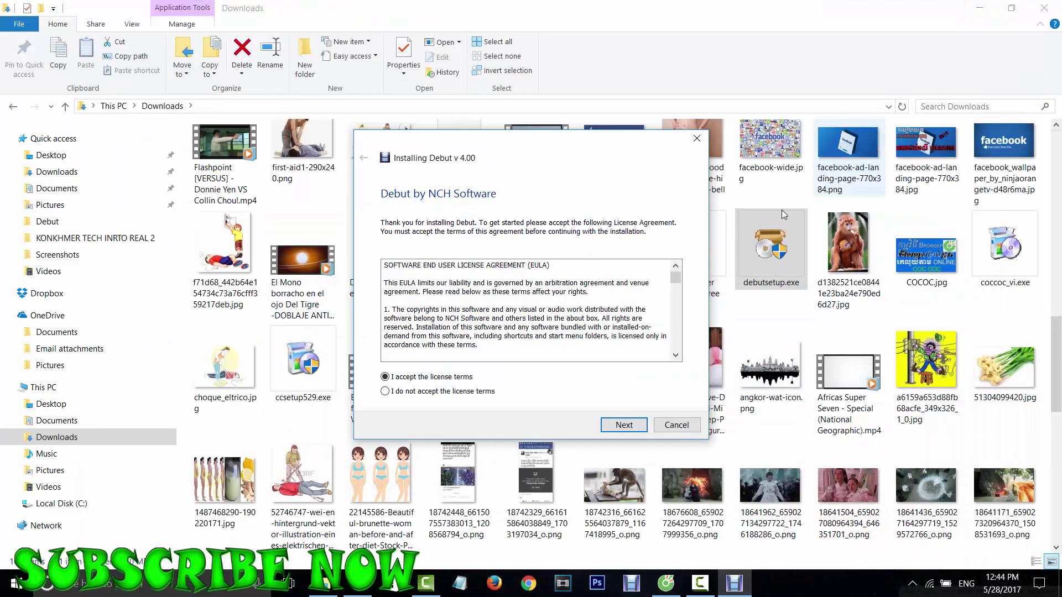
pyautogui.moveTo(535, 170); pyautogui.dragTo(331, 402)
pyautogui.scroll(-5, 609, 315)
pyautogui.scroll(10, 609, 315)
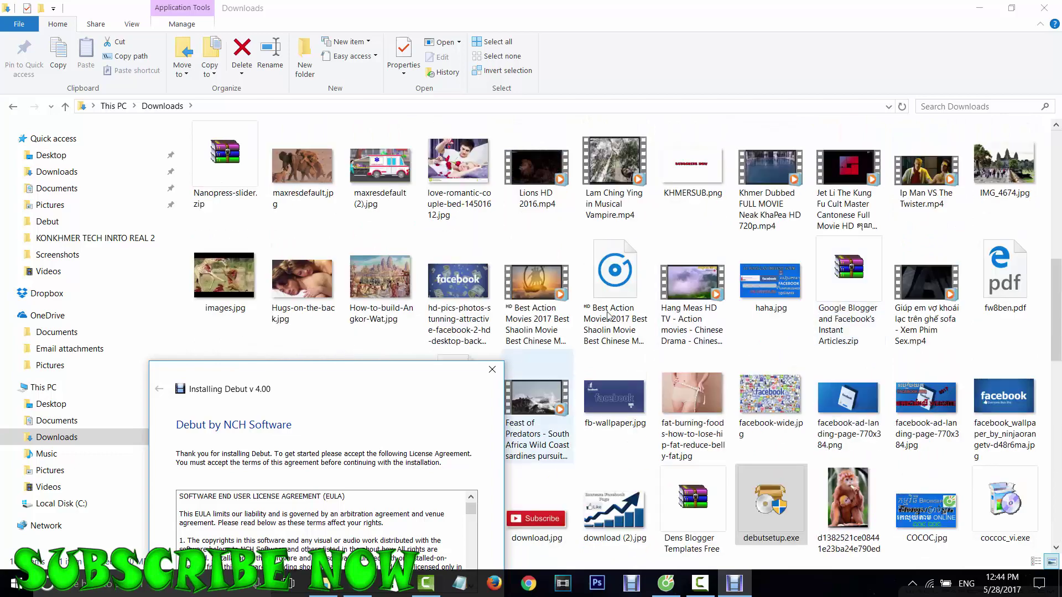
pyautogui.scroll(-5, 536, 367)
# Step: Clear the Downloads window away and continue the Debut v 4.00 installation with the license terms accepted
pyautogui.moveTo(380, 401); pyautogui.dragTo(650, 116)
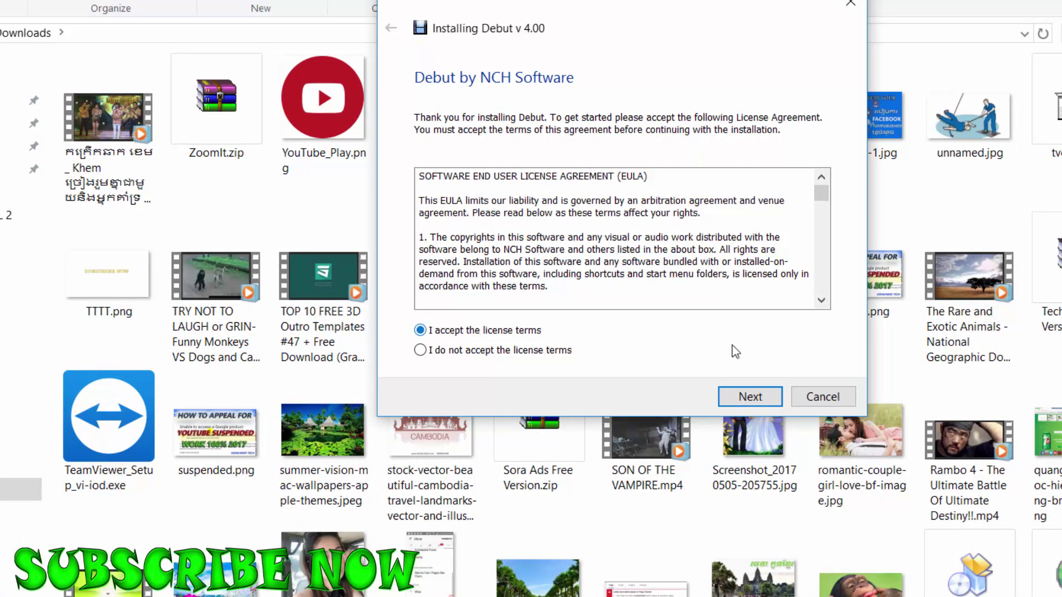
pyautogui.click(1057, 1)
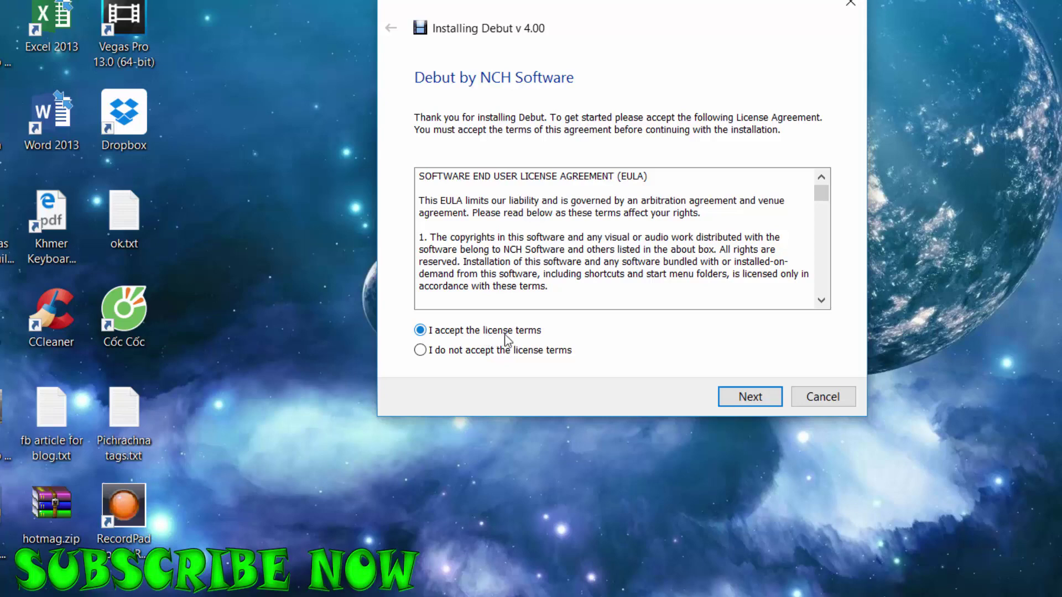
pyautogui.click(741, 395)
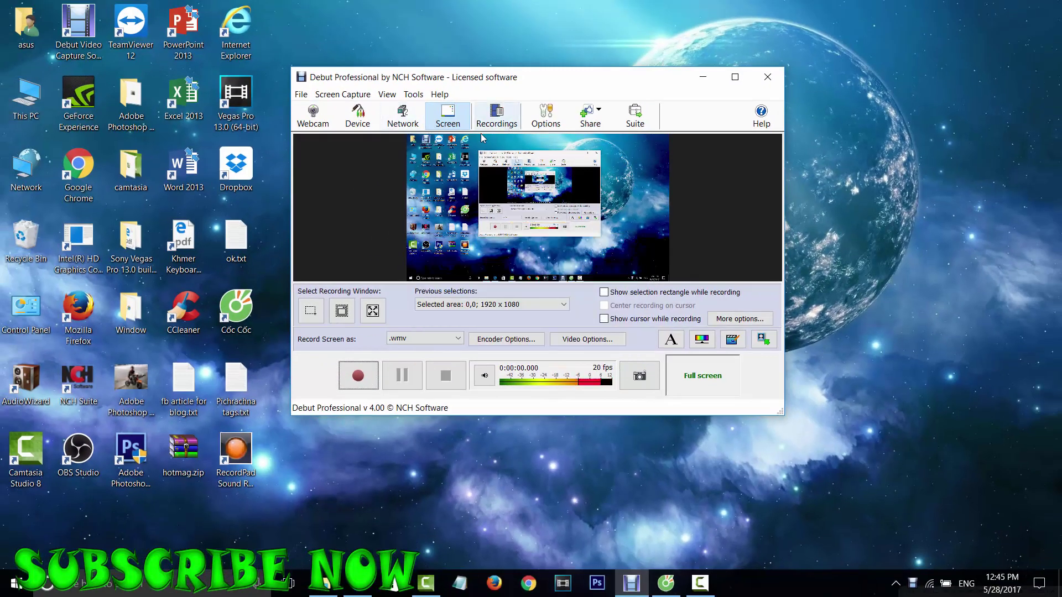
# Step: Maximize the Debut Professional window and restore it to its smaller size
pyautogui.click(735, 77)
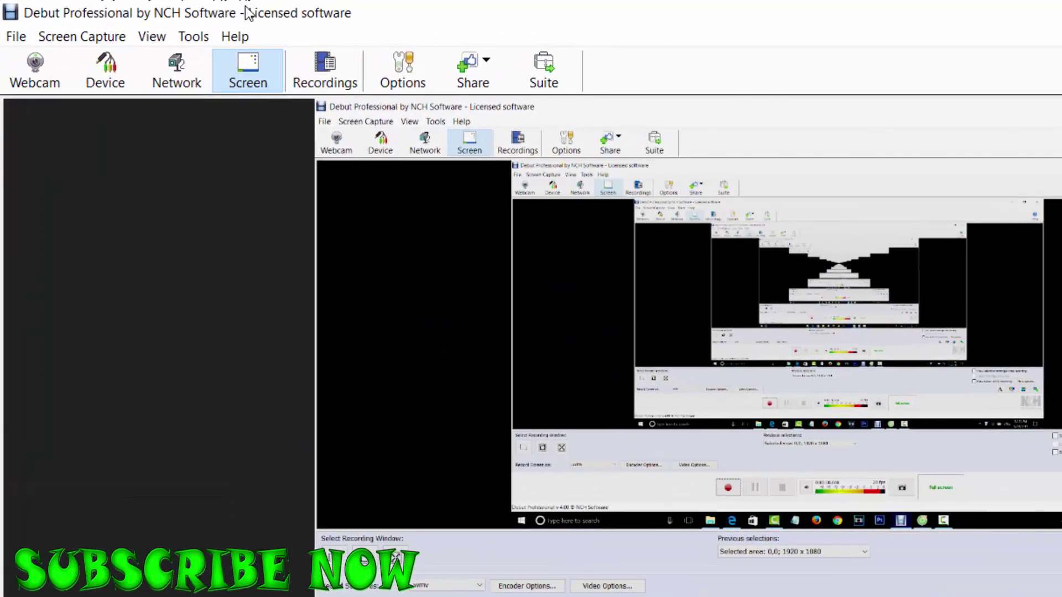
pyautogui.doubleClick(243, 16)
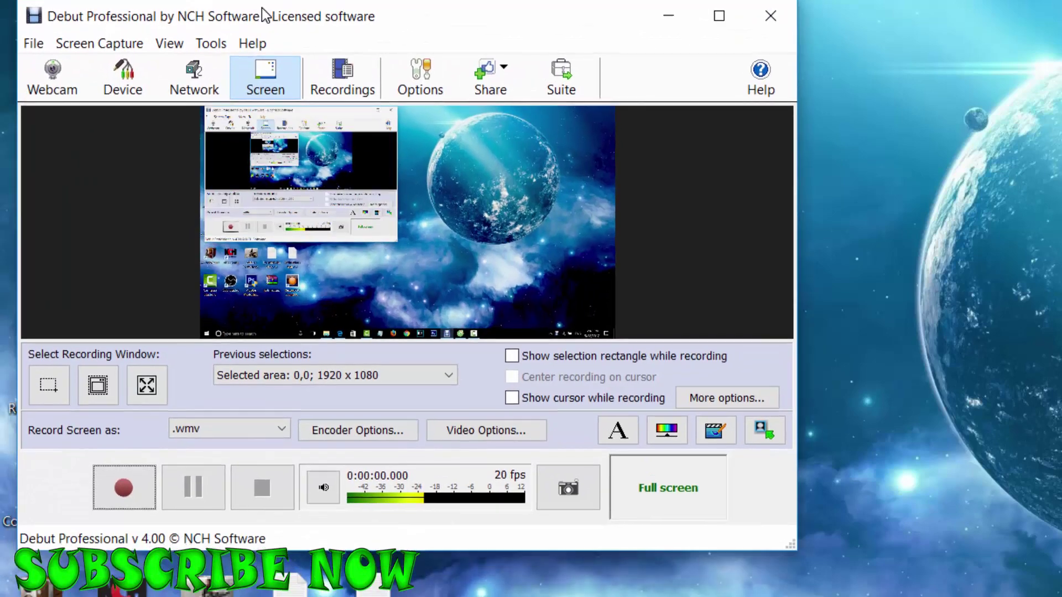
# Step: Bring the Debut window back up and open its software registration form at the registration code field
pyautogui.click(718, 18)
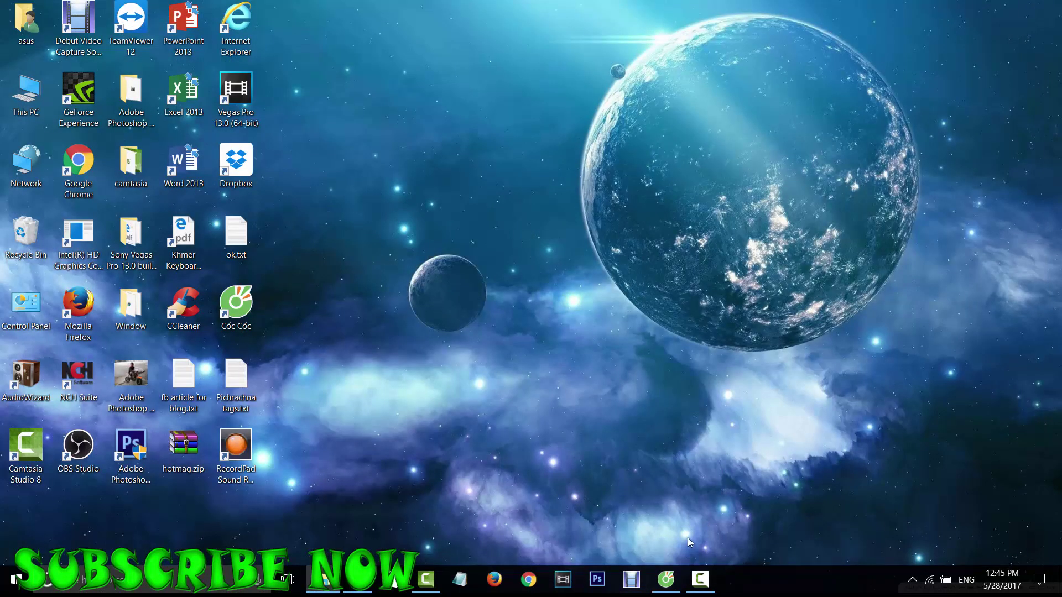
pyautogui.click(631, 580)
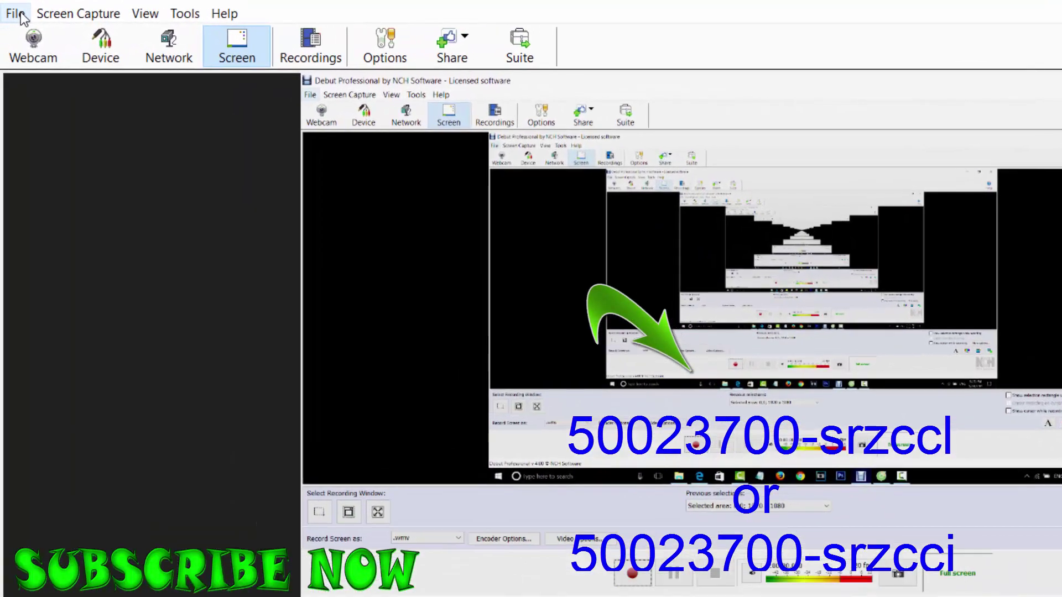
pyautogui.click(21, 12)
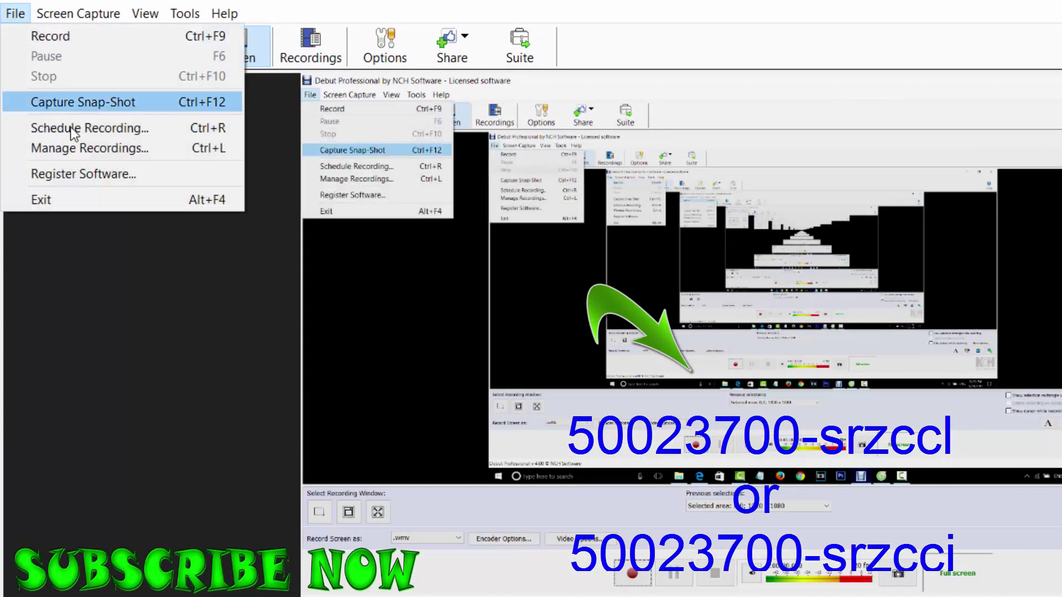
pyautogui.click(103, 177)
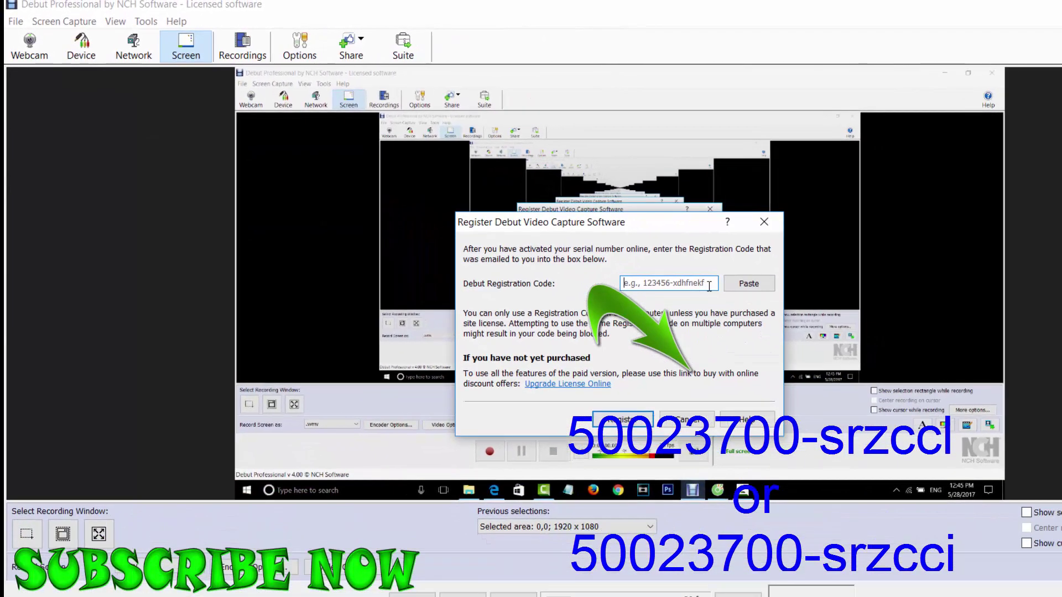
pyautogui.click(710, 286)
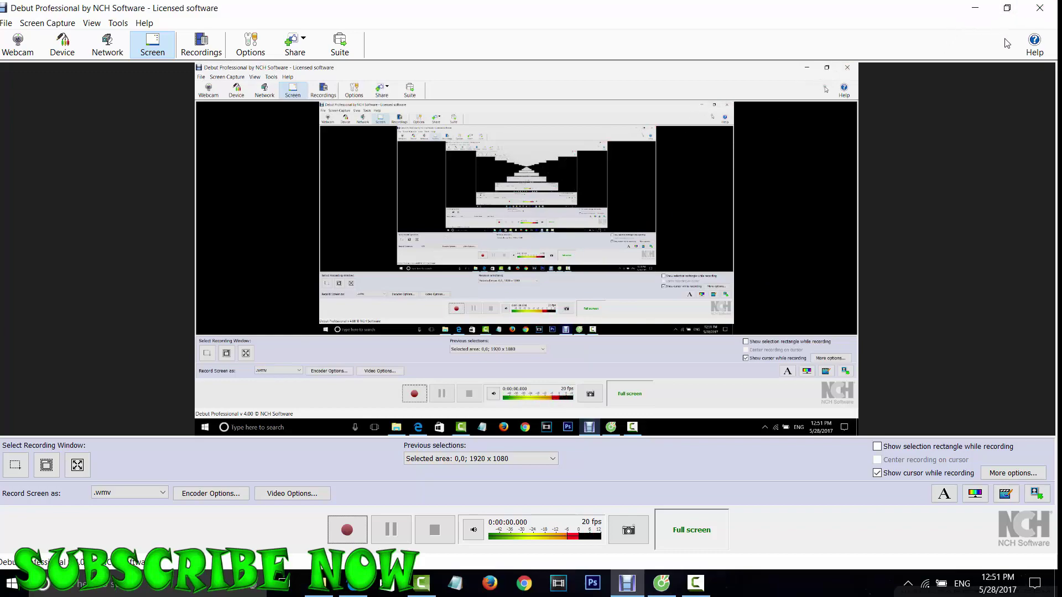
# Step: Restore the Debut window to its smaller size, close the Downloads folder behind it and move Debut toward the middle of the desktop
pyautogui.click(1007, 7)
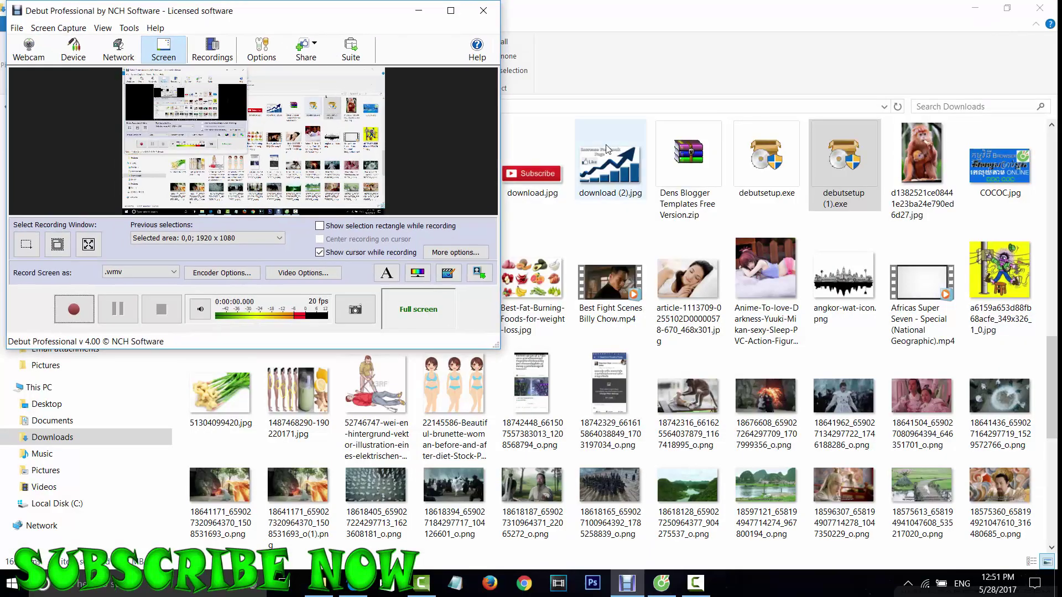
pyautogui.click(1054, 10)
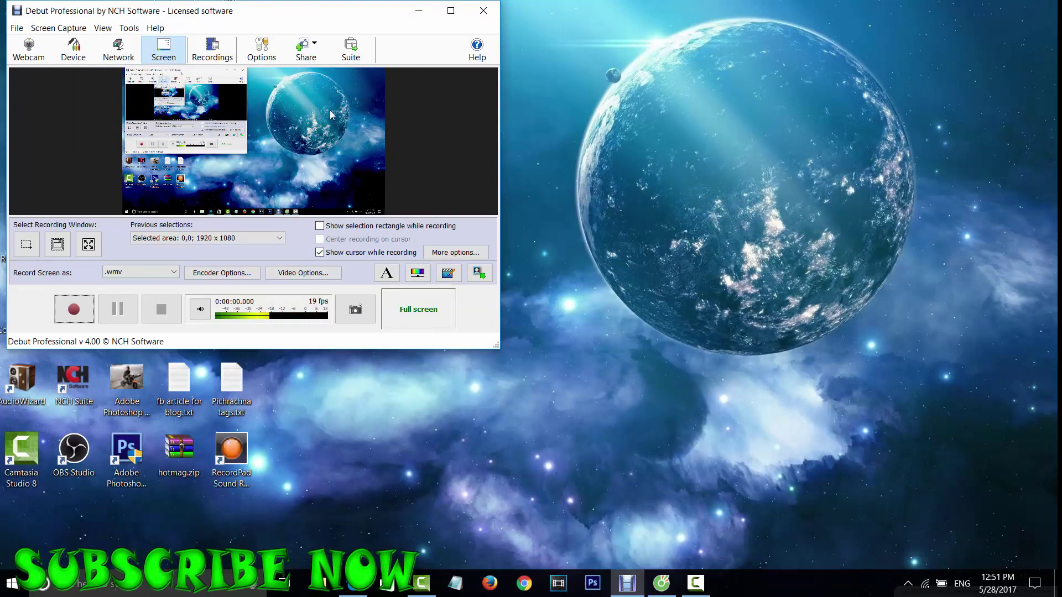
pyautogui.moveTo(372, 9); pyautogui.dragTo(384, 47)
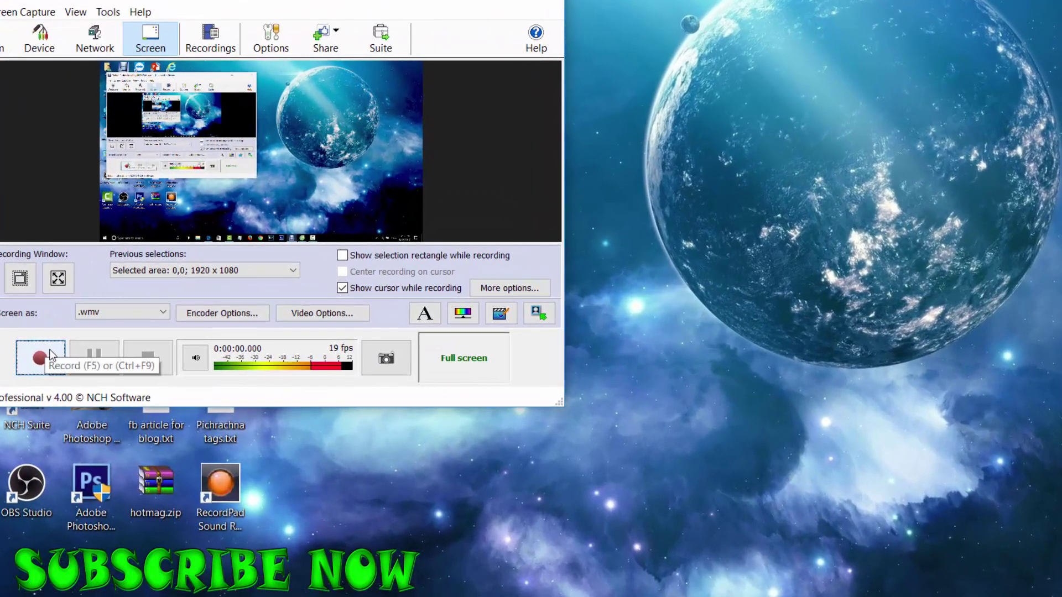
pyautogui.click(53, 358)
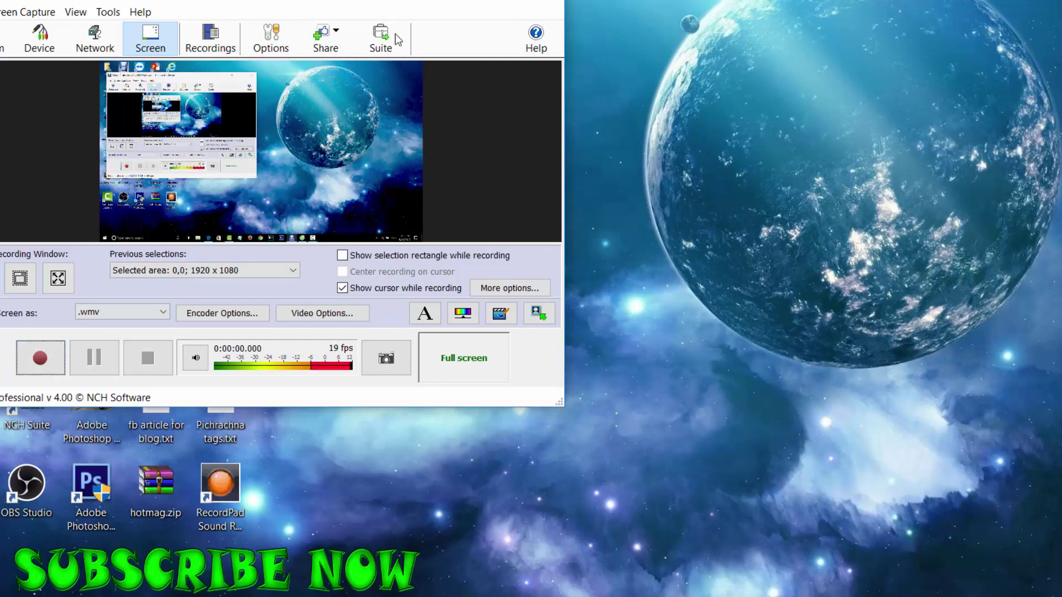
pyautogui.moveTo(454, 1); pyautogui.dragTo(594, 2)
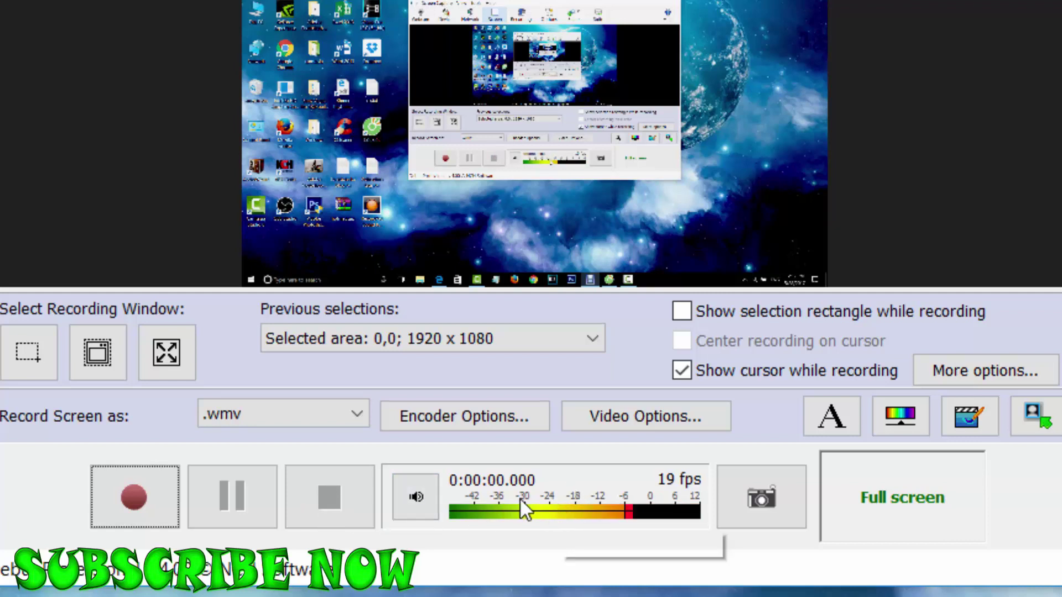
# Step: Set the screen recording format to .webm and choose the previous selection "Selected area: 0,0; 1920 x 1080"
pyautogui.click(357, 415)
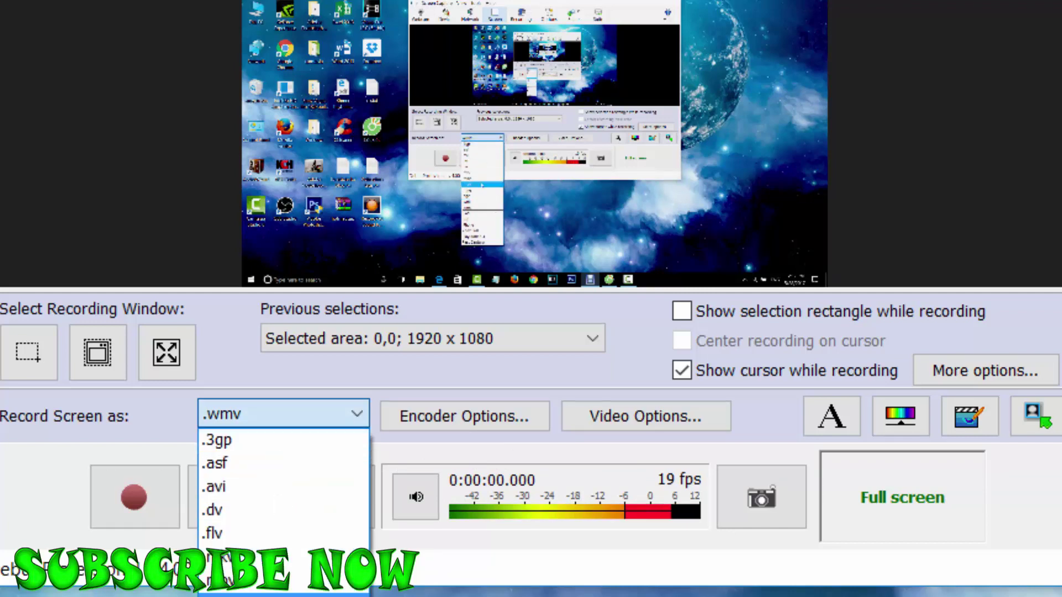
pyautogui.click(294, 595)
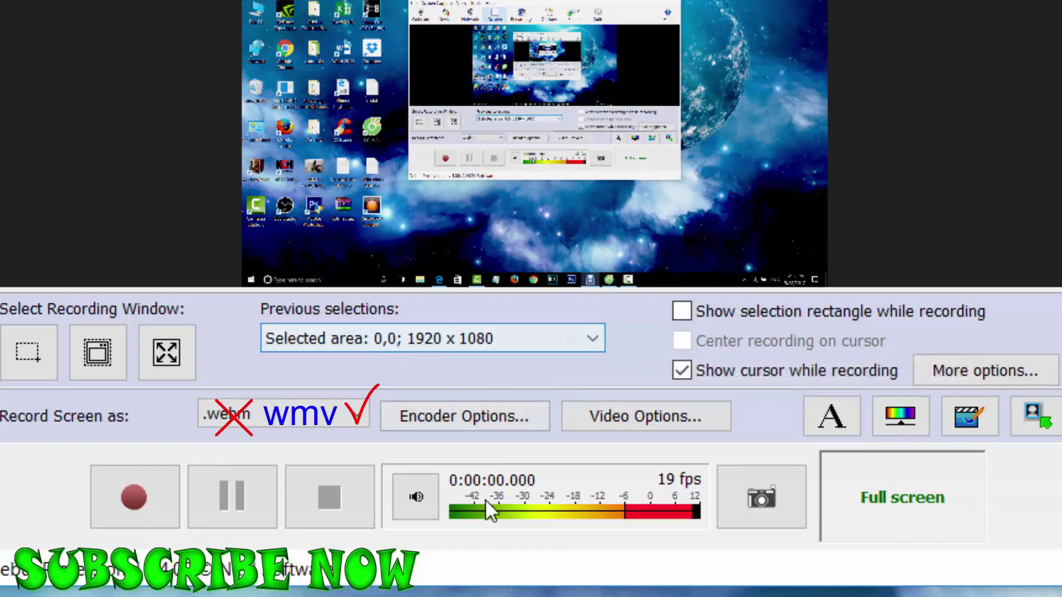
pyautogui.click(567, 339)
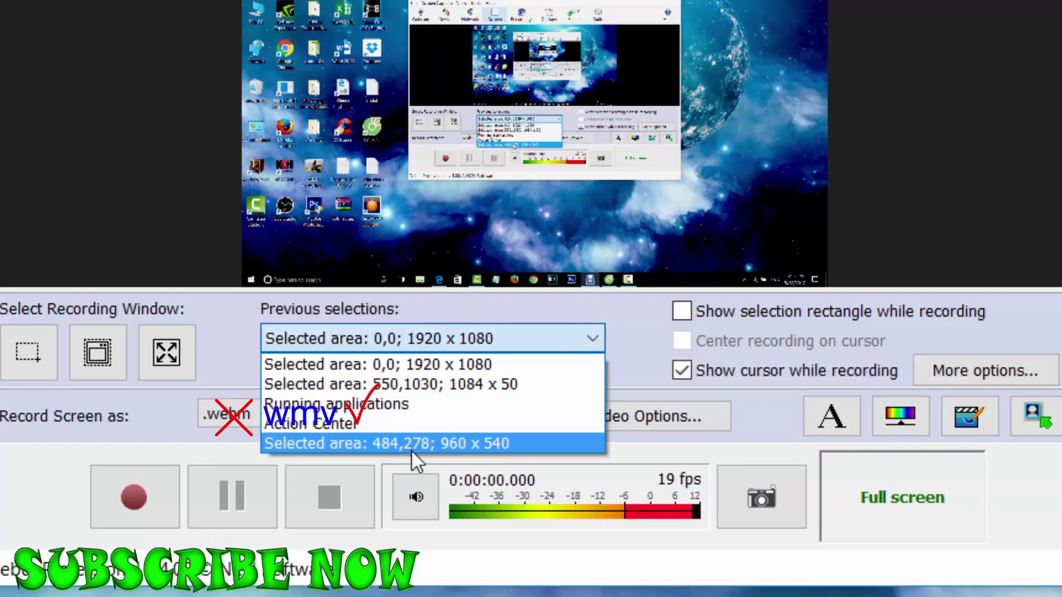
pyautogui.click(446, 361)
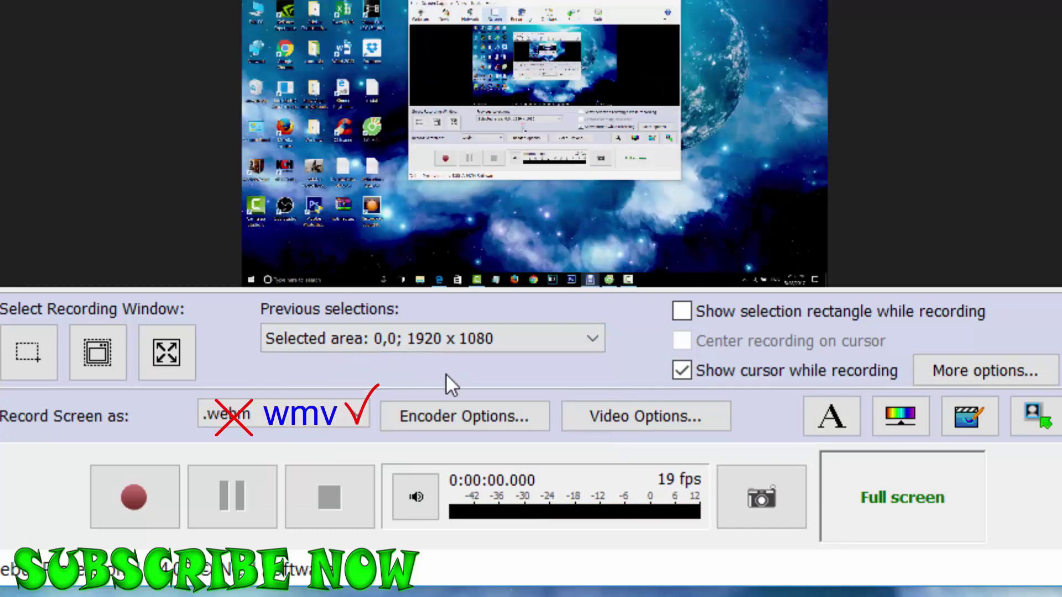
# Step: Set the encoder's video quality rate factor to 63 and audio quality rate factor to 10, and accept the options
pyautogui.click(470, 421)
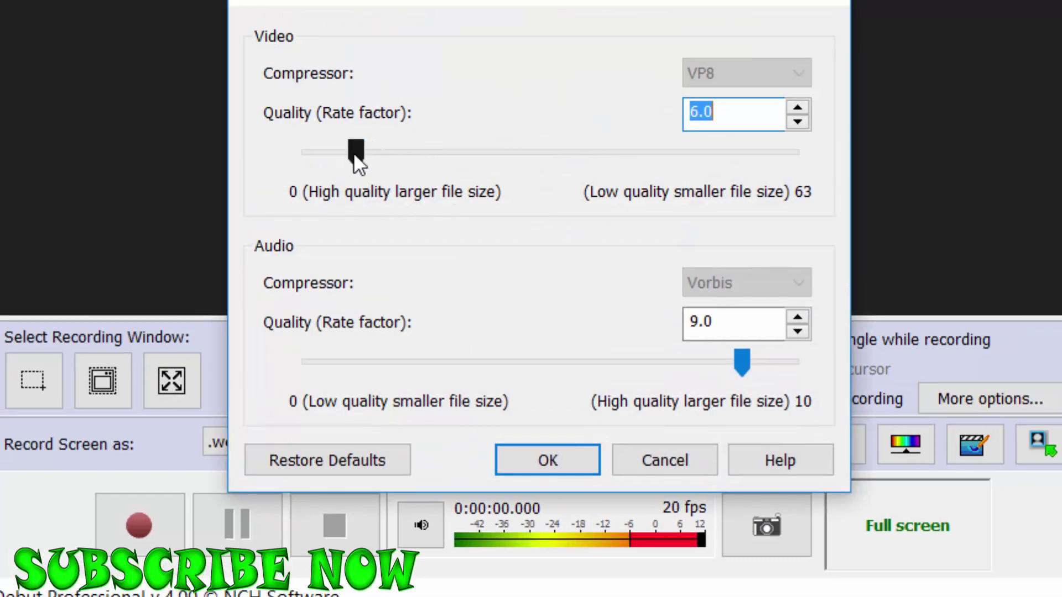
pyautogui.moveTo(355, 133); pyautogui.dragTo(799, 188)
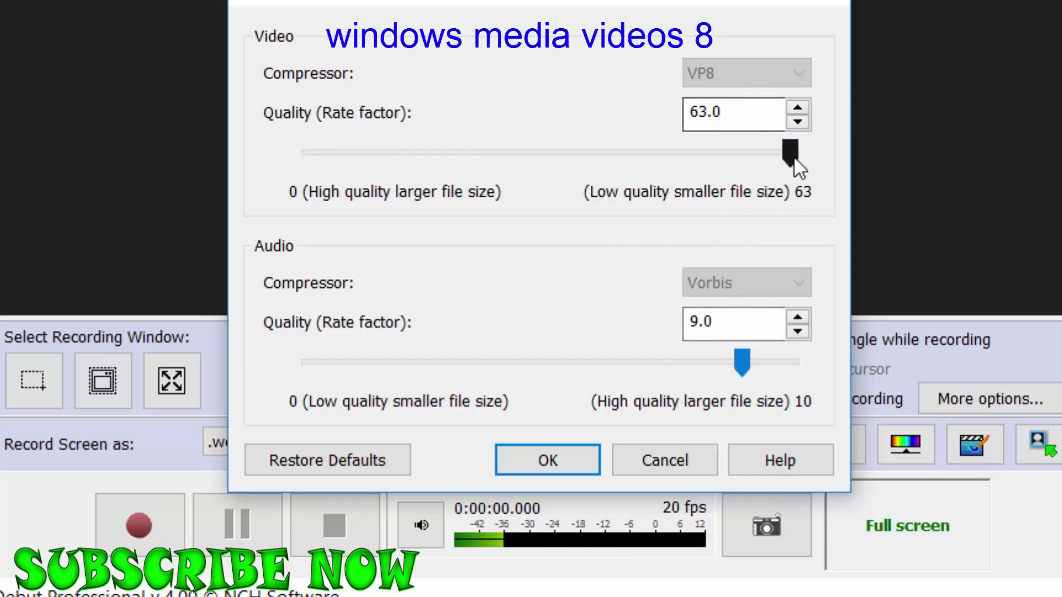
pyautogui.click(803, 107)
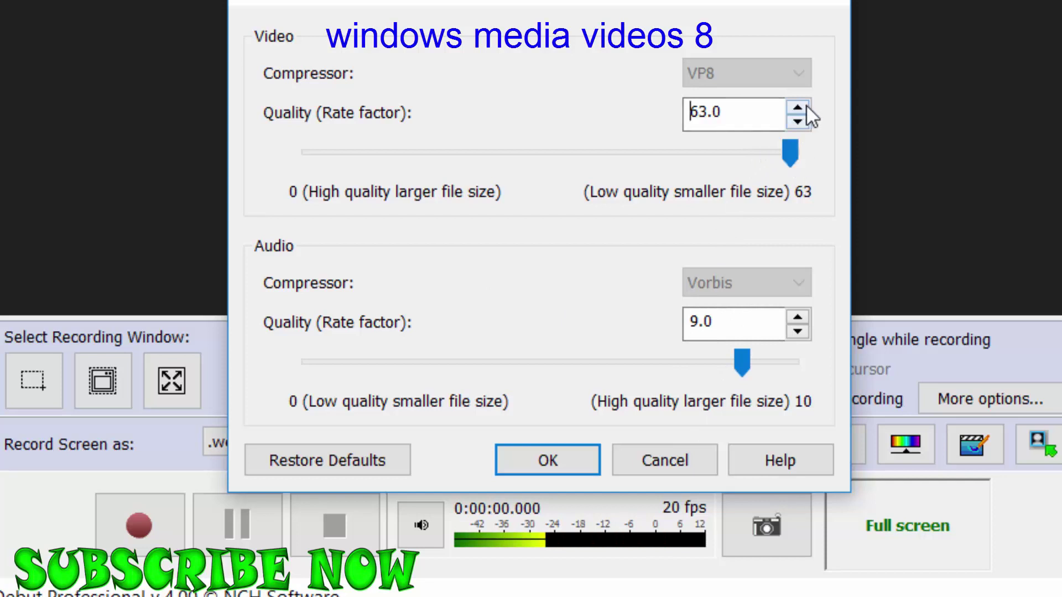
pyautogui.click(782, 149)
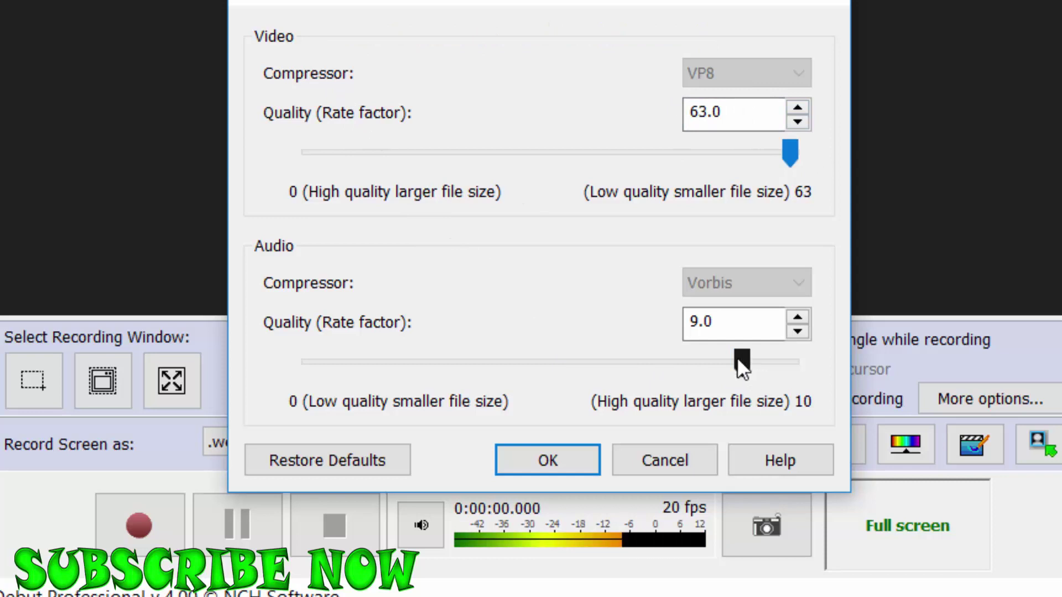
pyautogui.moveTo(742, 361); pyautogui.dragTo(789, 370)
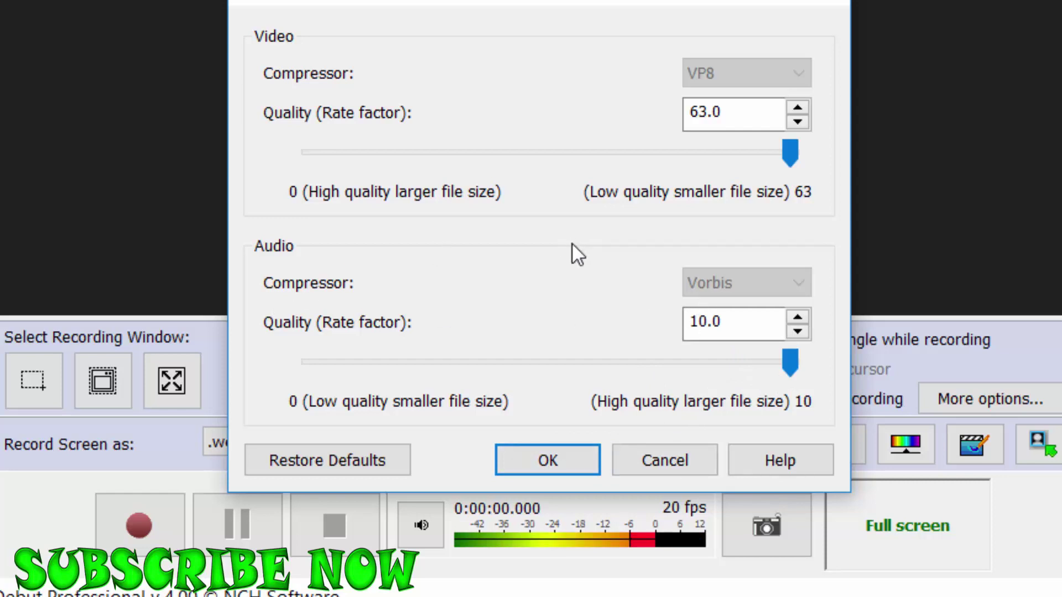
pyautogui.click(545, 462)
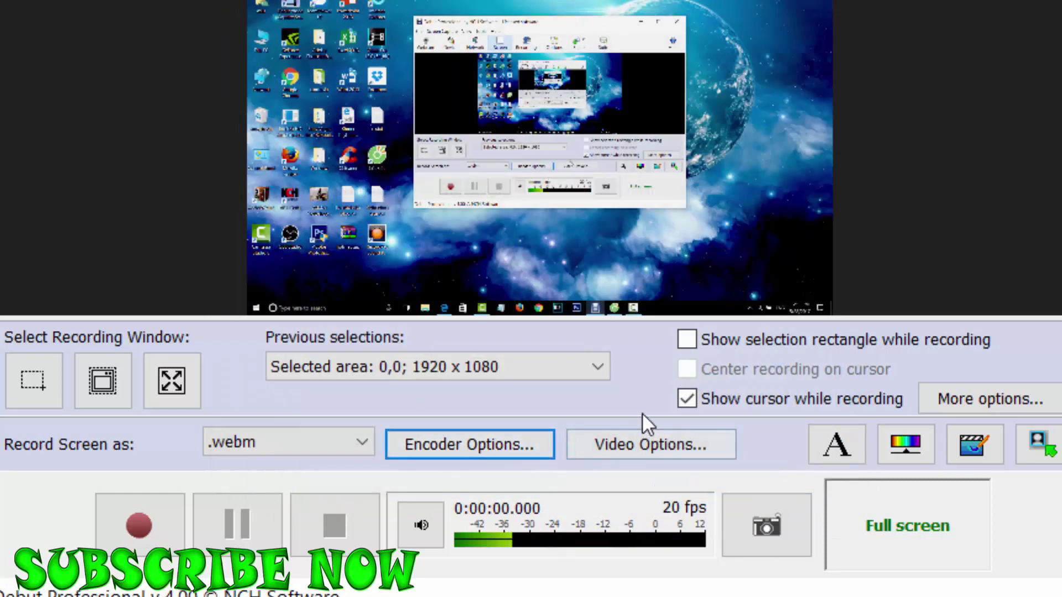
# Step: Set the frame rate limit in the video output options to 60 FPS and accept the options
pyautogui.click(636, 446)
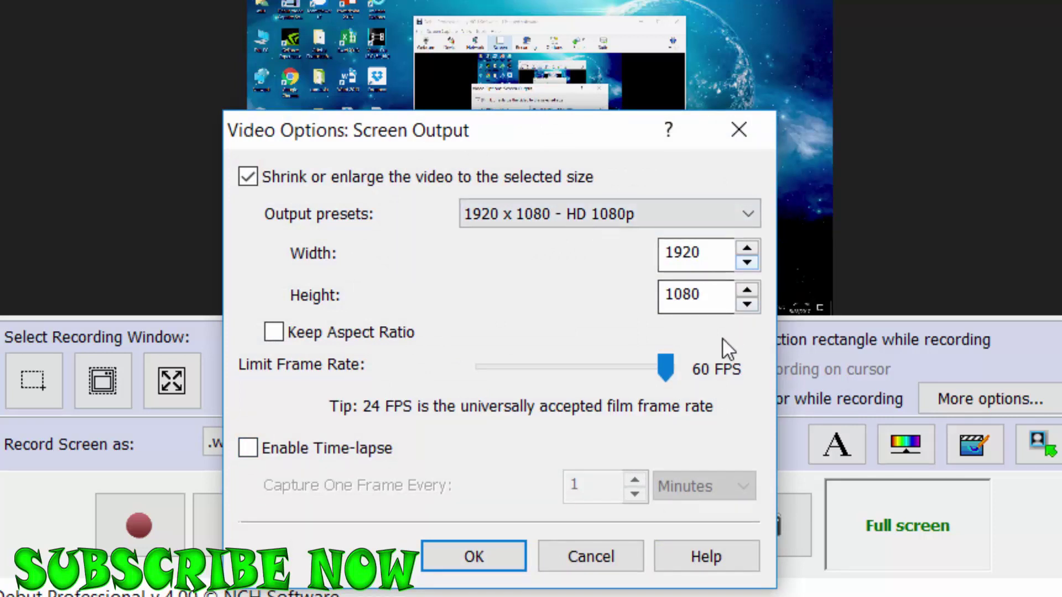
pyautogui.moveTo(663, 367); pyautogui.dragTo(689, 369)
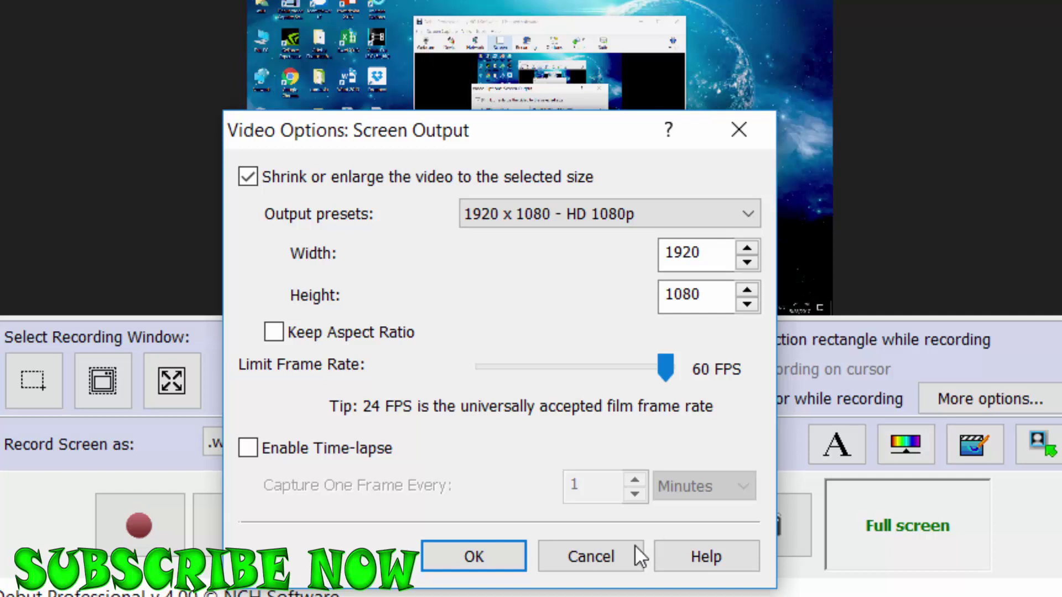
pyautogui.click(479, 556)
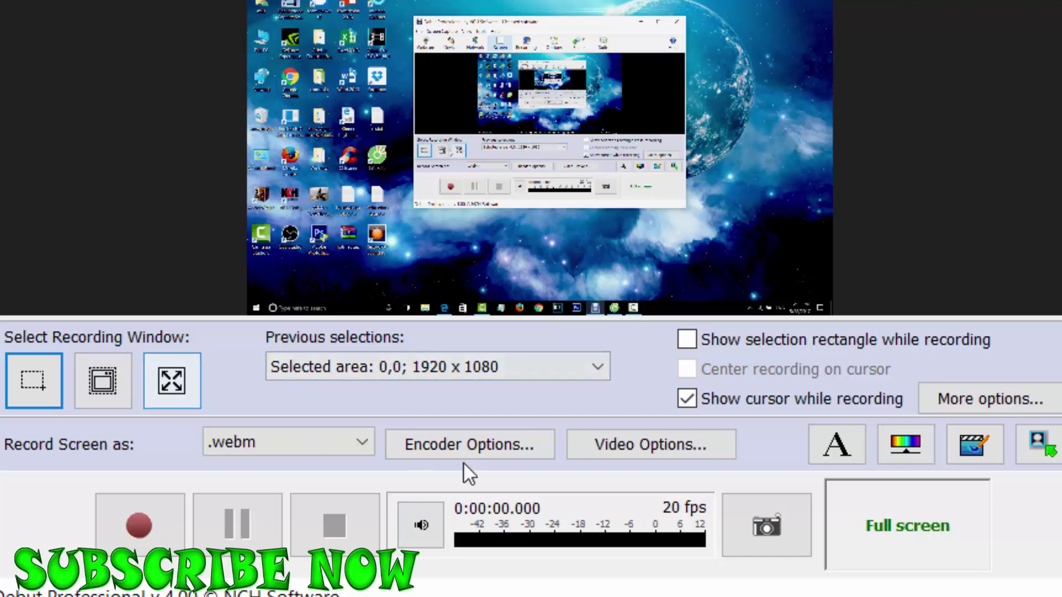
# Step: Try selecting the desktop FolderView as the recording window and switch back to full-screen recording
pyautogui.click(103, 386)
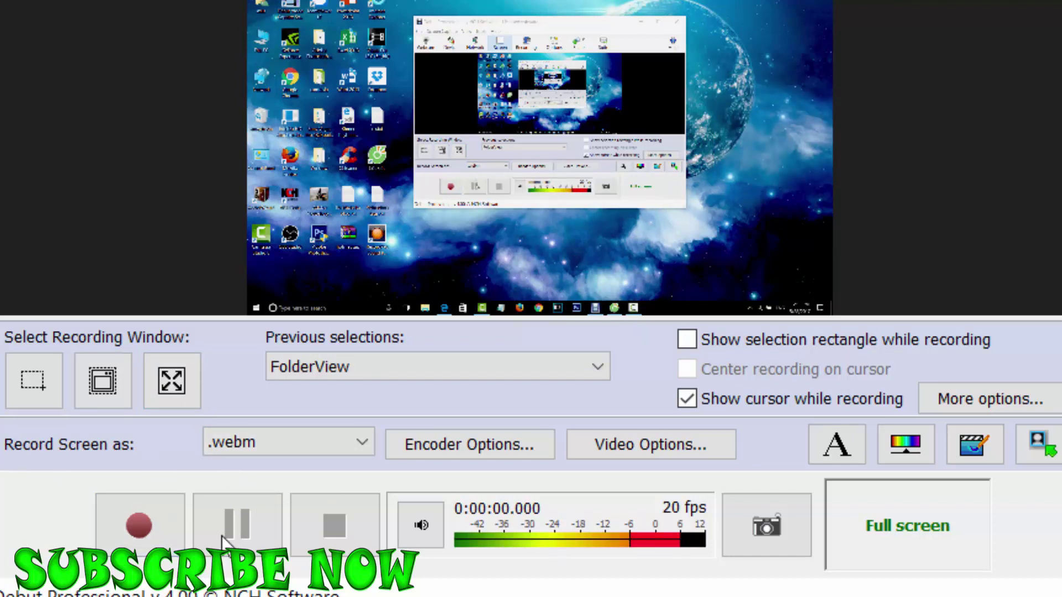
pyautogui.click(158, 388)
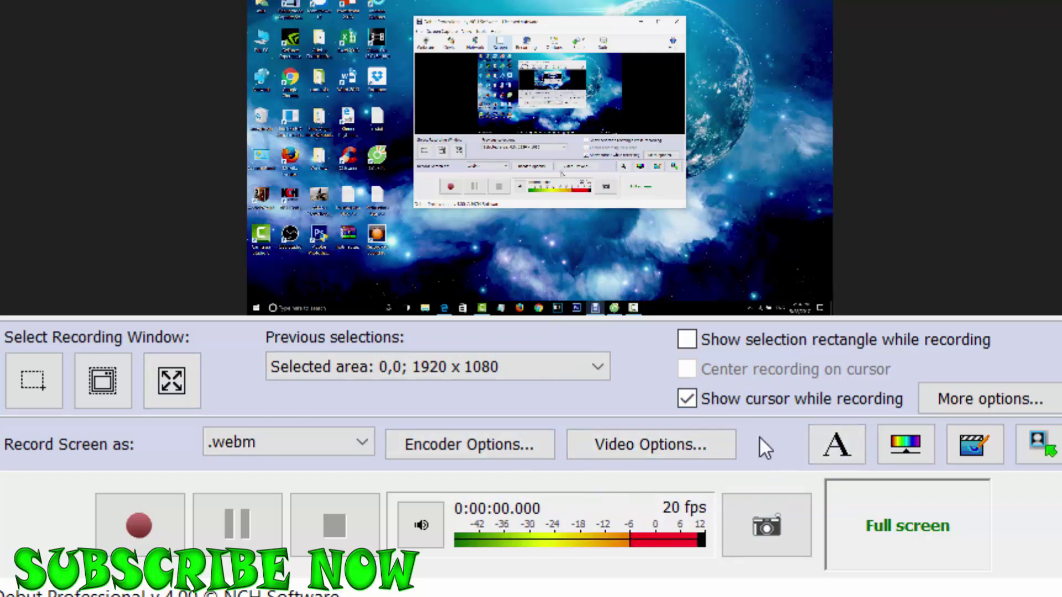
# Step: Open the text caption settings, enter the sample caption "hhrtjurtu" and shorten it to "hhr"
pyautogui.click(840, 451)
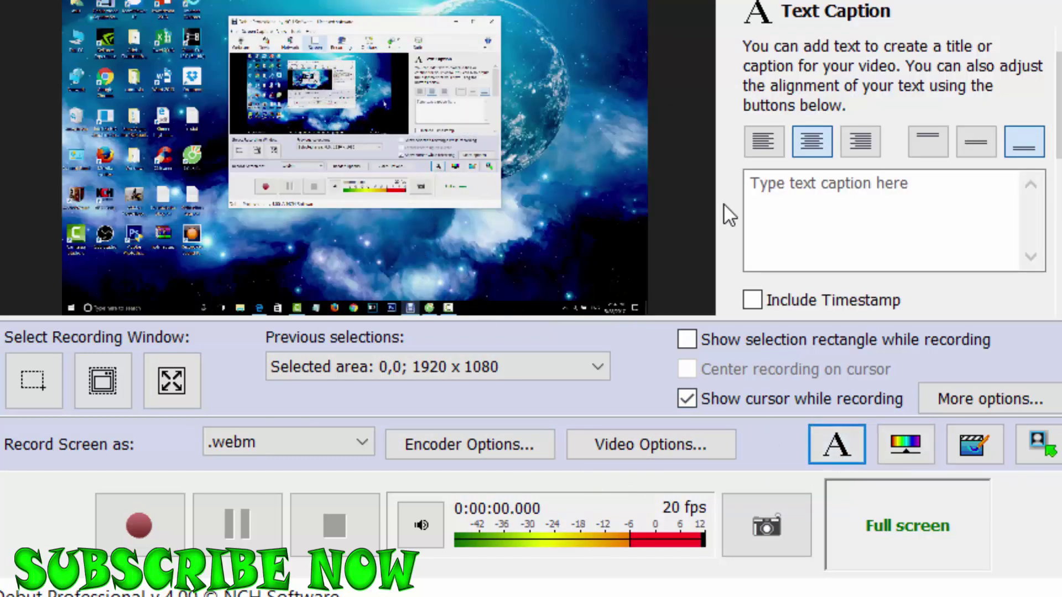
pyautogui.click(809, 205)
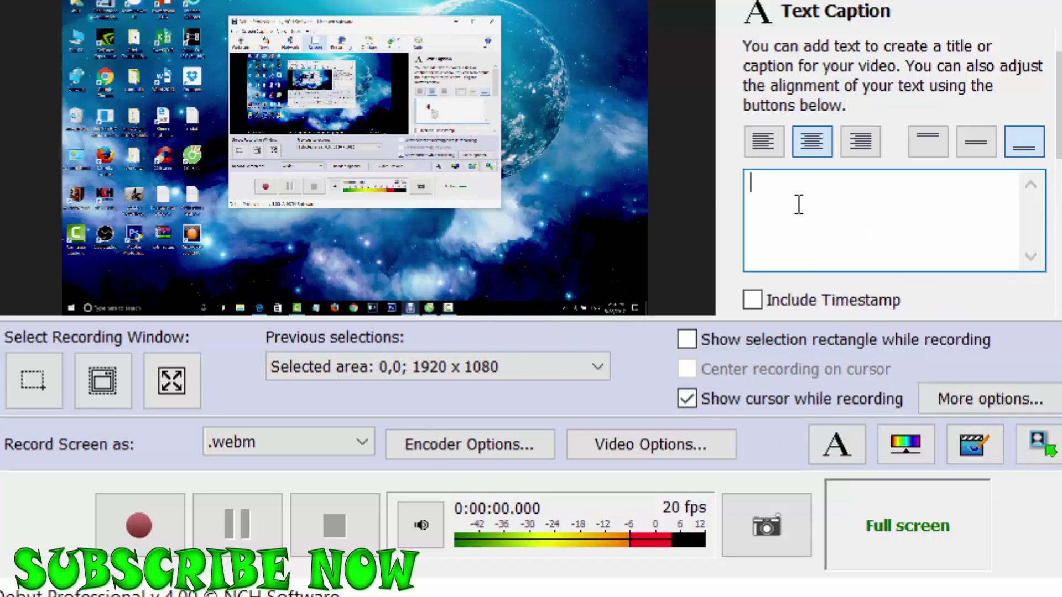
pyautogui.write('hhrtjurtu')
pyautogui.press('BackSpace')
pyautogui.press('BackSpace')
pyautogui.press('BackSpace')
pyautogui.press('BackSpace')
pyautogui.press('BackSpace')
pyautogui.press('BackSpace')
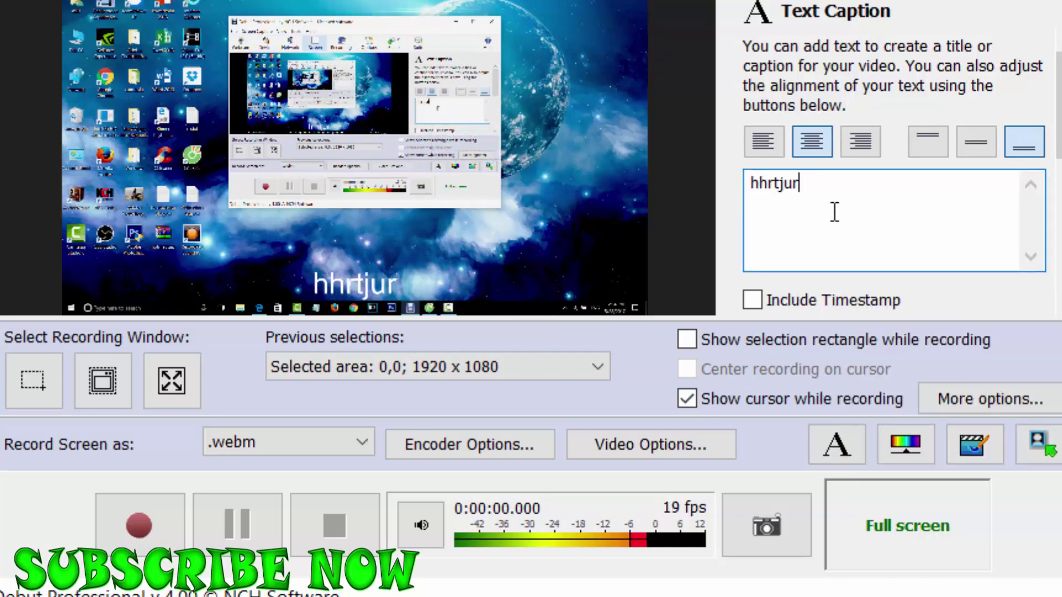
# Step: Try left alignment for the caption, switch it to right alignment and place it at the top of the video
pyautogui.click(775, 148)
pyautogui.click(855, 144)
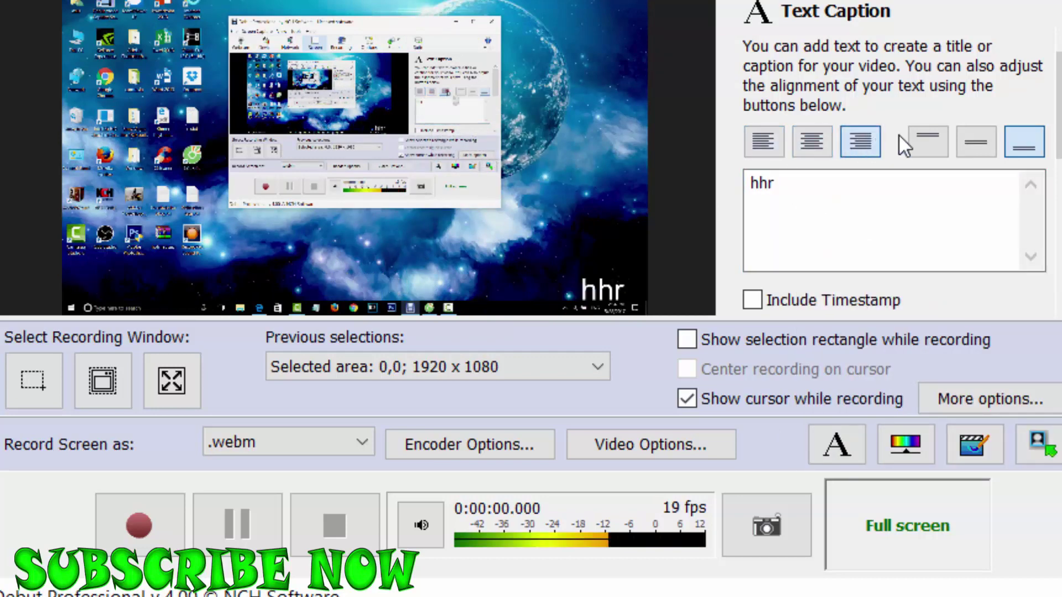
pyautogui.click(929, 143)
# Step: Delete the sample text from the caption
pyautogui.click(810, 206)
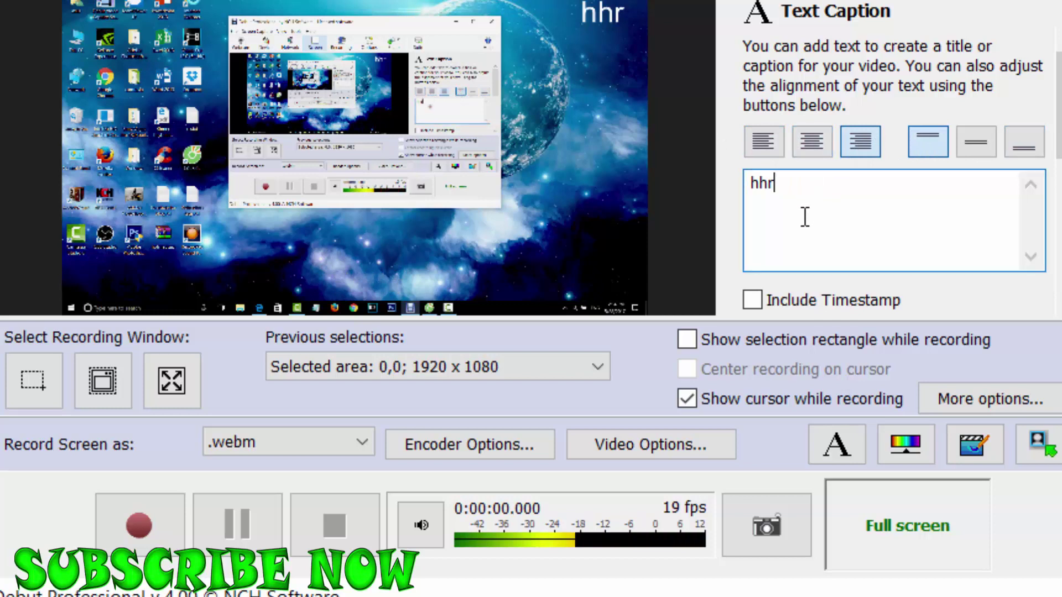
pyautogui.press('BackSpace')
pyautogui.press('BackSpace')
pyautogui.press('BackSpace')
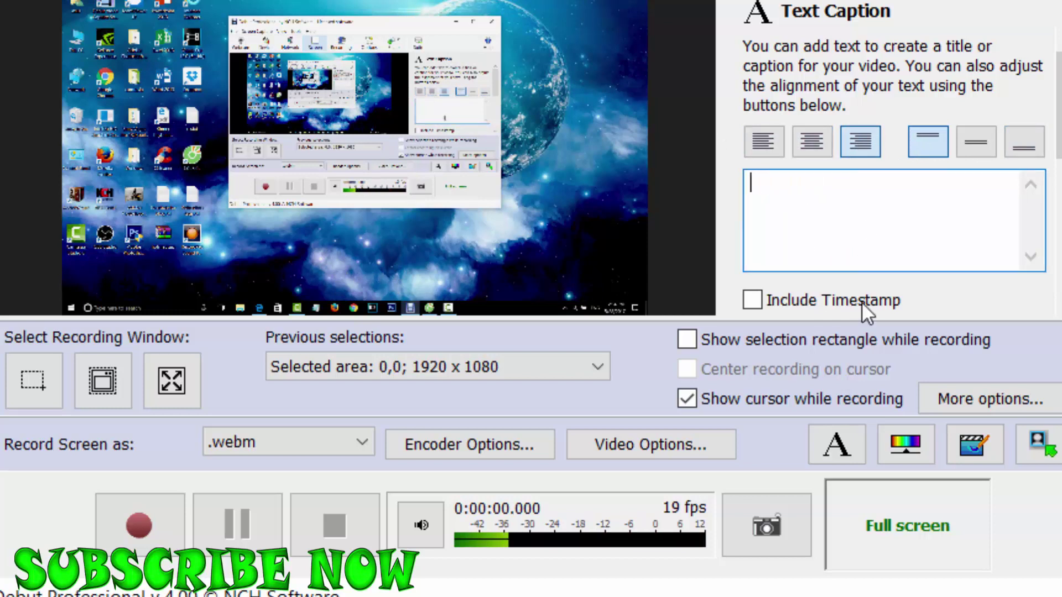
# Step: Look over the color and video effects, the watermark settings and the camera overlay settings, leaving them unchanged
pyautogui.click(907, 445)
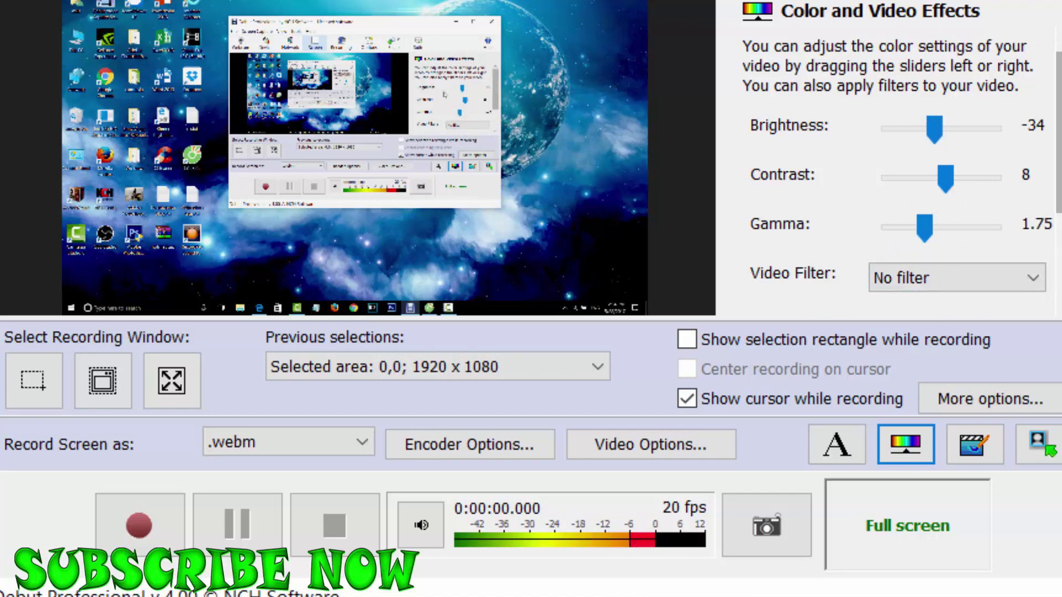
pyautogui.click(974, 446)
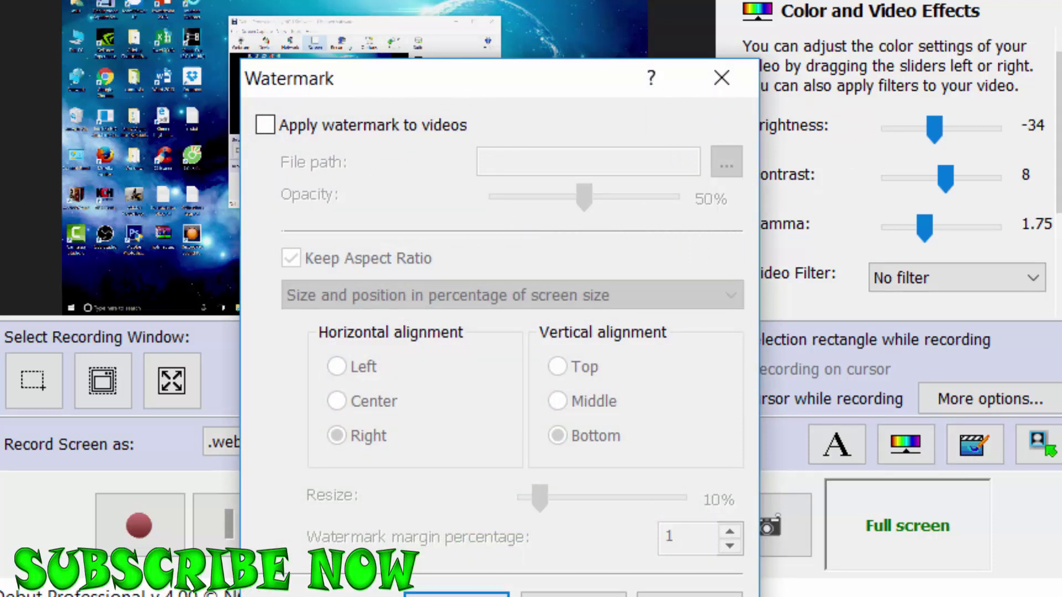
pyautogui.click(719, 79)
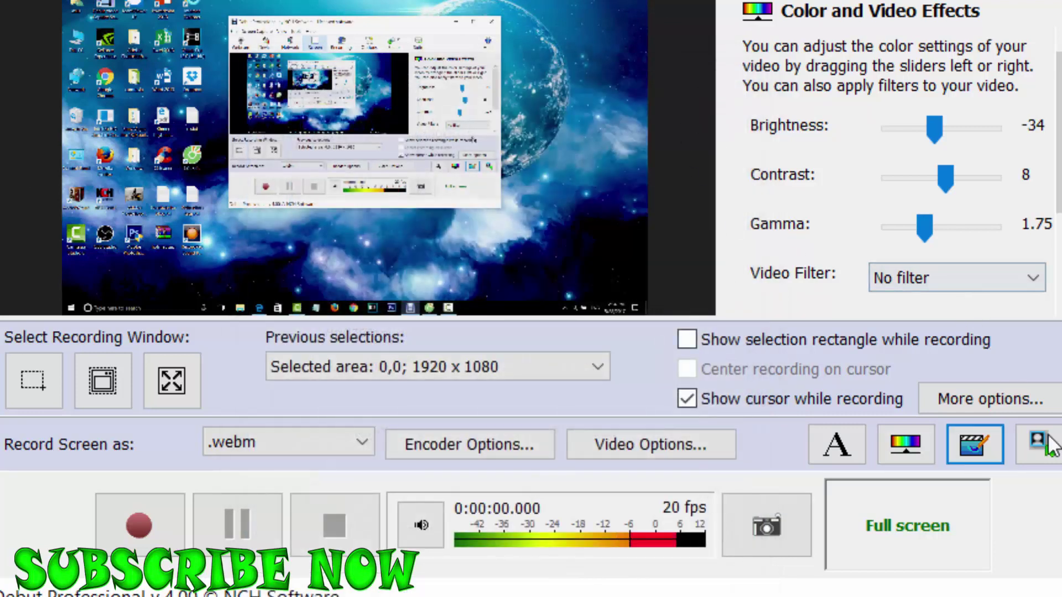
pyautogui.click(1040, 451)
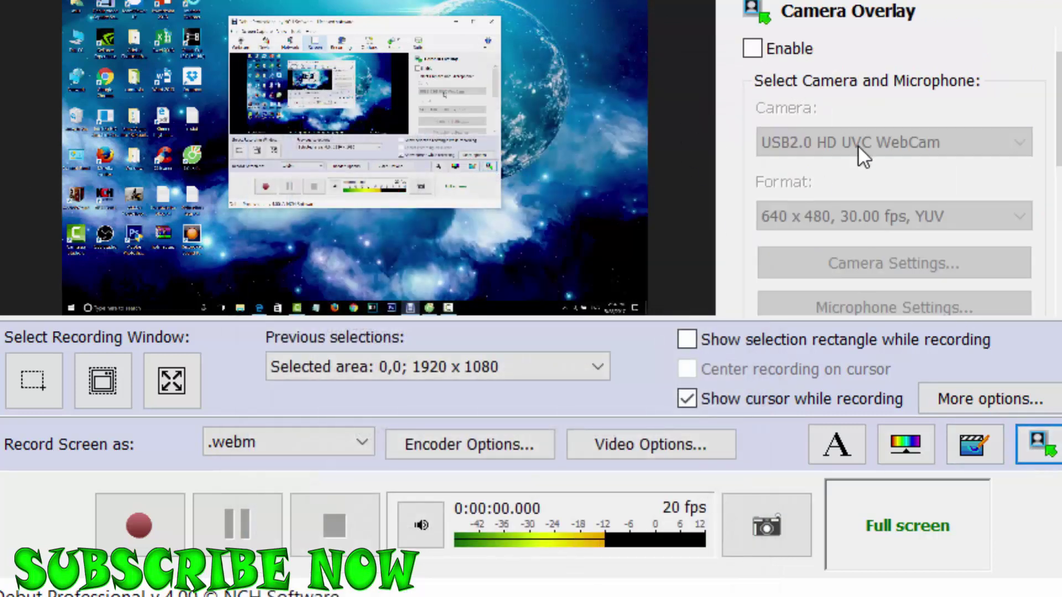
# Step: Enable the camera overlay, try it with left and top alignment, and set it back to right and bottom alignment
pyautogui.click(752, 49)
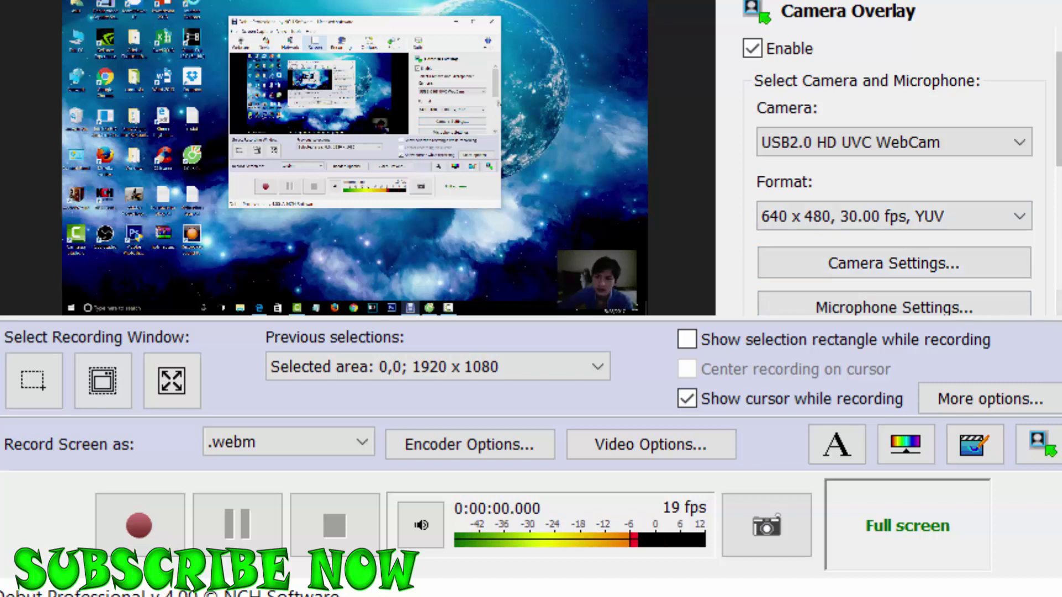
pyautogui.moveTo(1058, 133); pyautogui.dragTo(1051, 259)
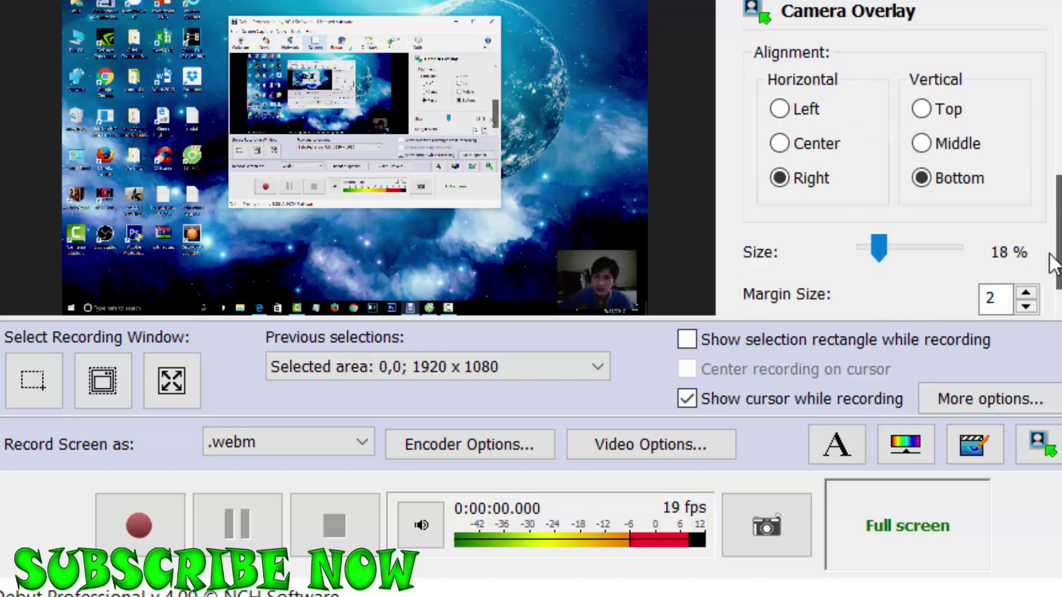
pyautogui.click(785, 109)
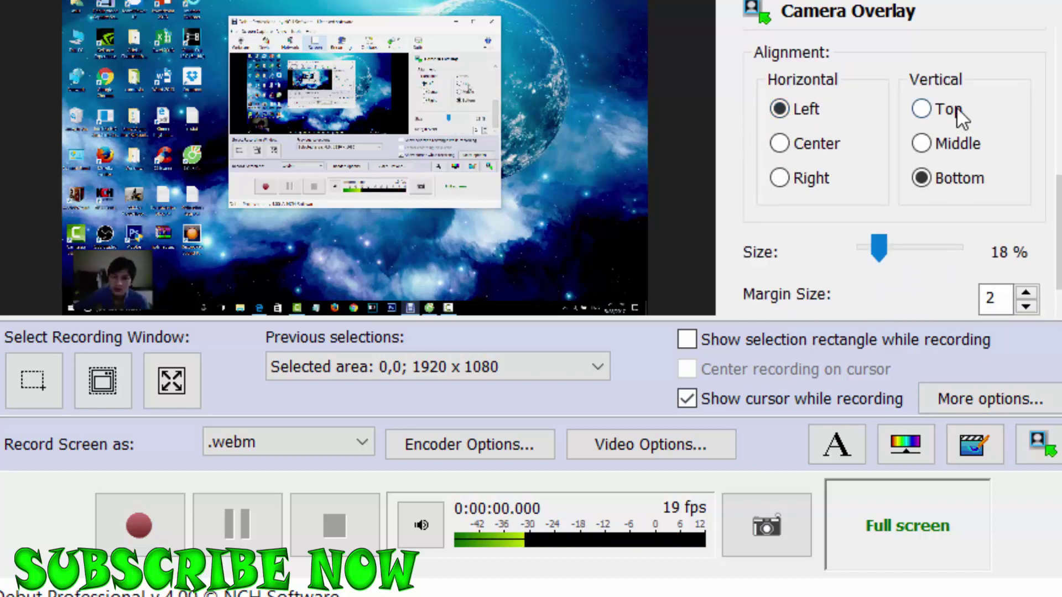
pyautogui.click(921, 109)
pyautogui.click(930, 176)
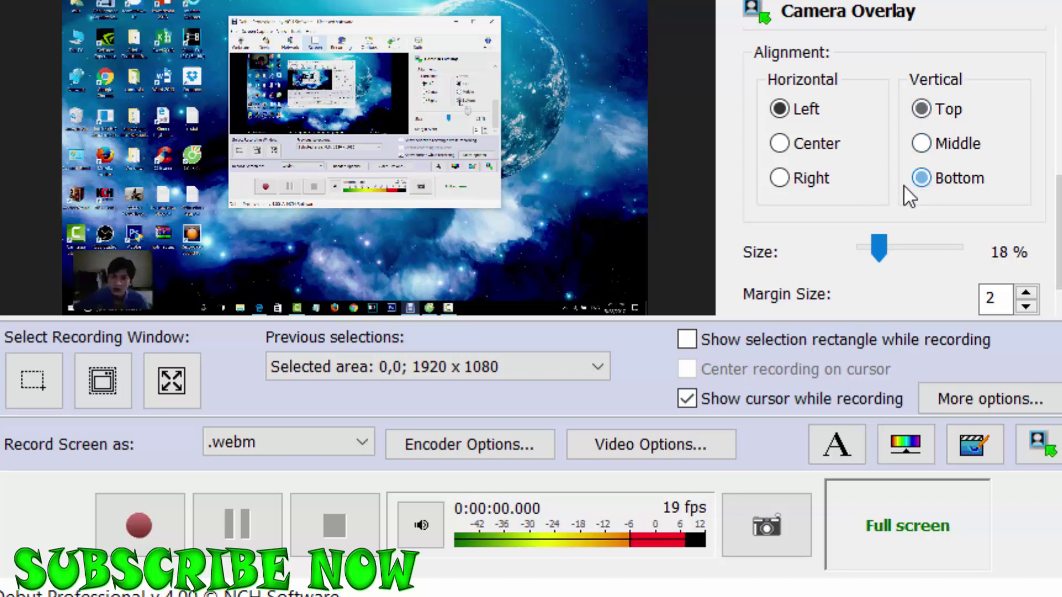
pyautogui.click(784, 180)
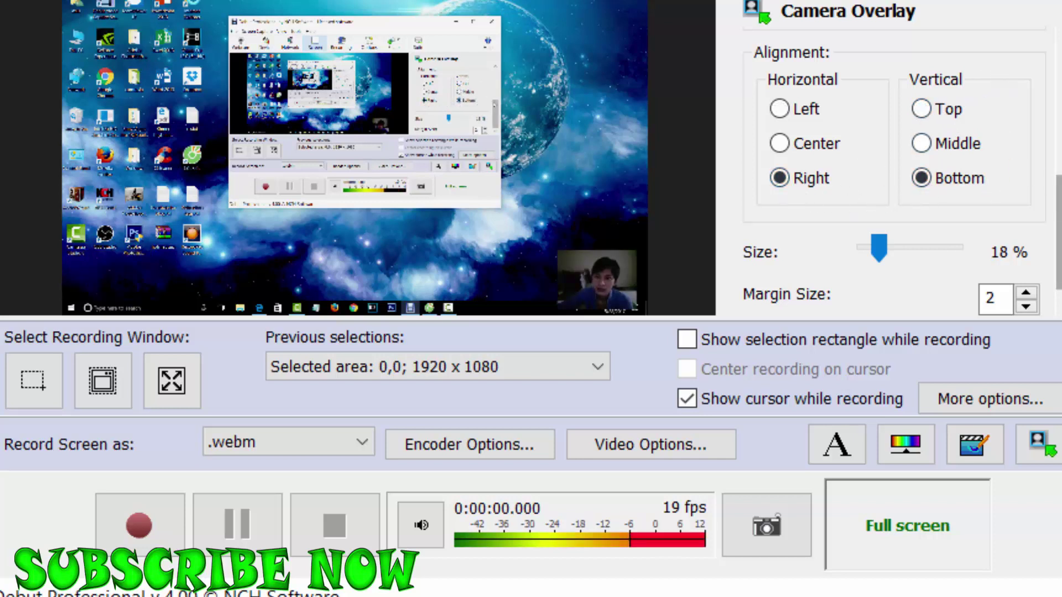
pyautogui.scroll(5, 830, 171)
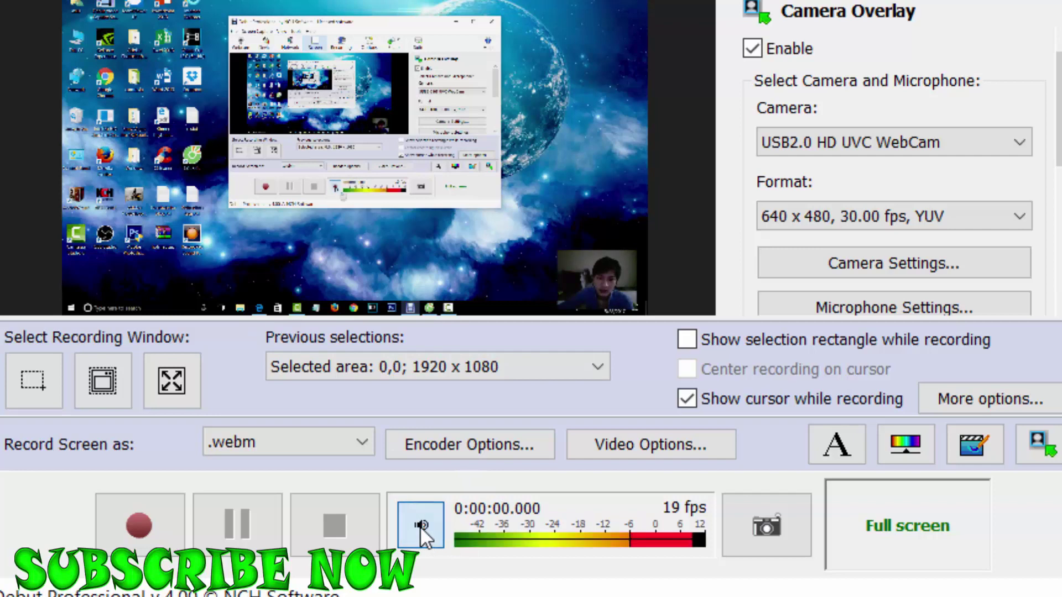
# Step: Take a snapshot of the full-screen capture with the camera overlay included
pyautogui.click(760, 524)
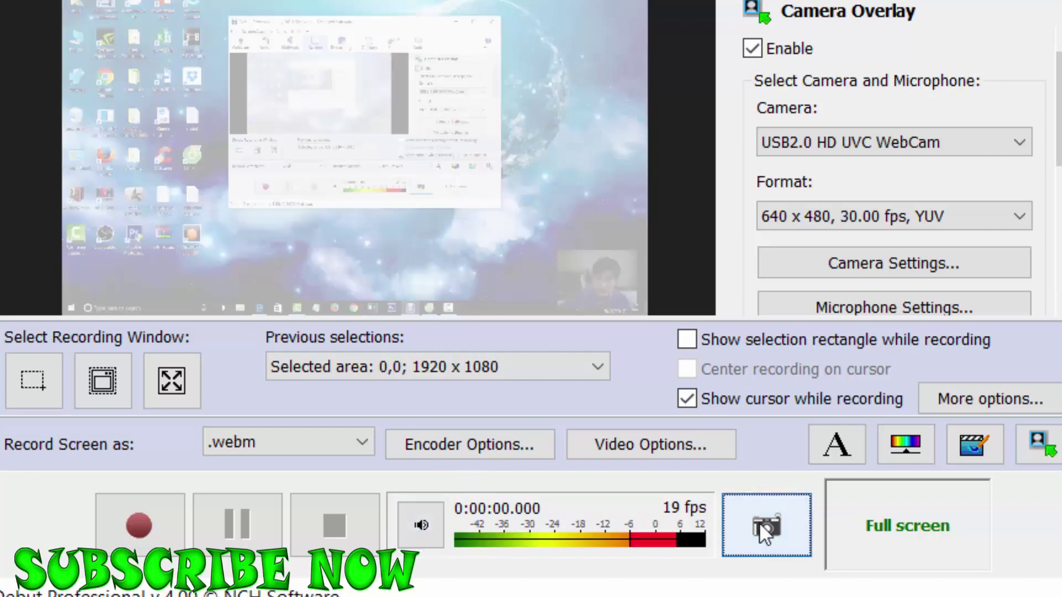